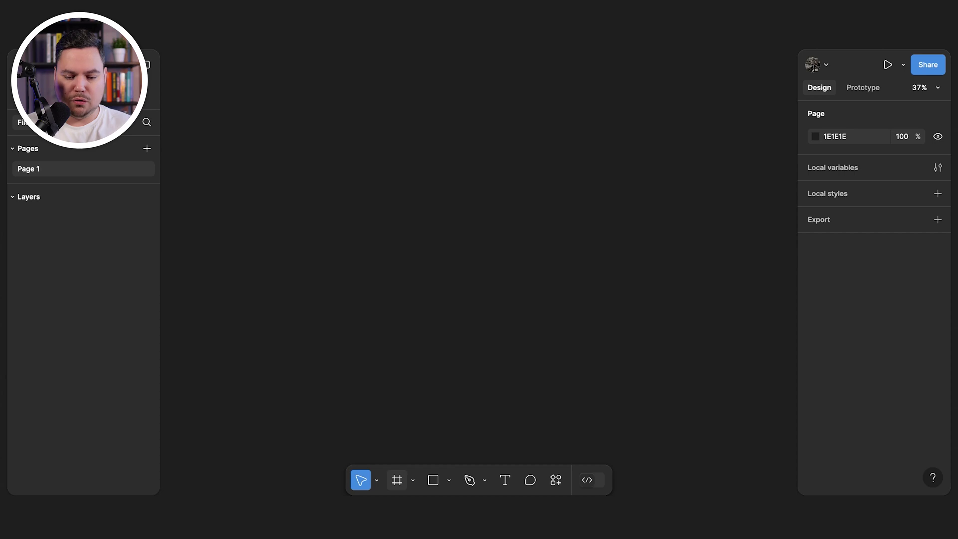
# Draw a portrait frame about 1084 by 1381 on the canvas and rename it Demo Email.
pyautogui.press('f')
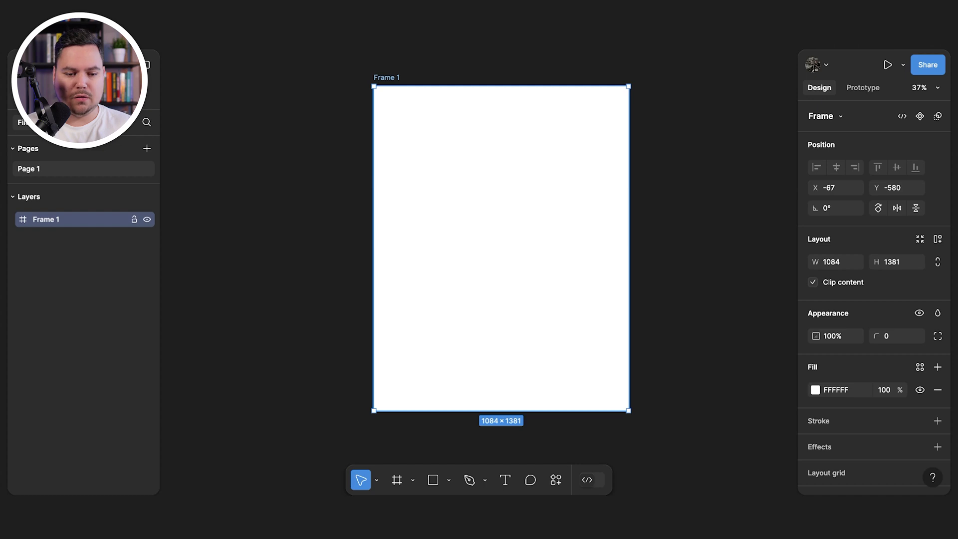
pyautogui.press('super+r')
pyautogui.press('Return')
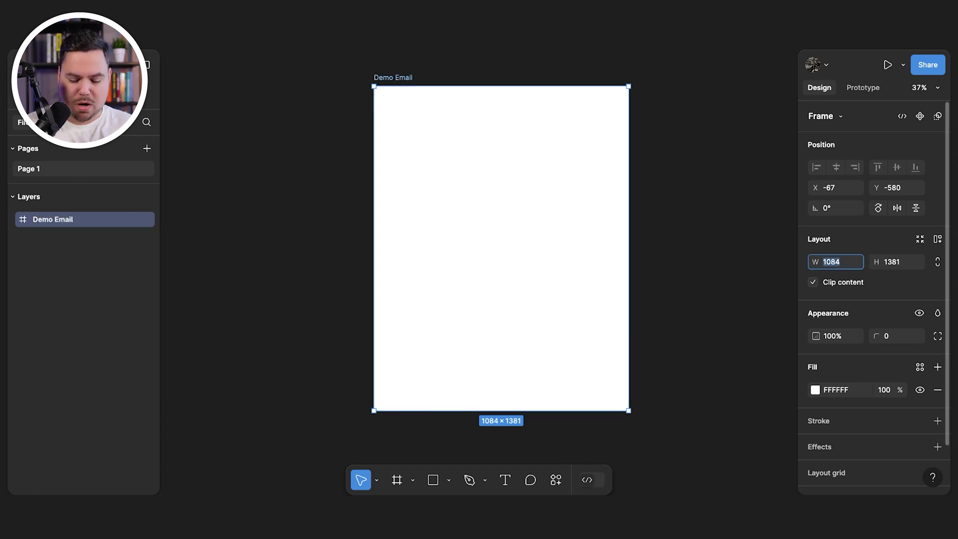
# Set the Demo Email frame's size to 1200 wide by 1724 high.
pyautogui.write('1200')
pyautogui.press('Tab')
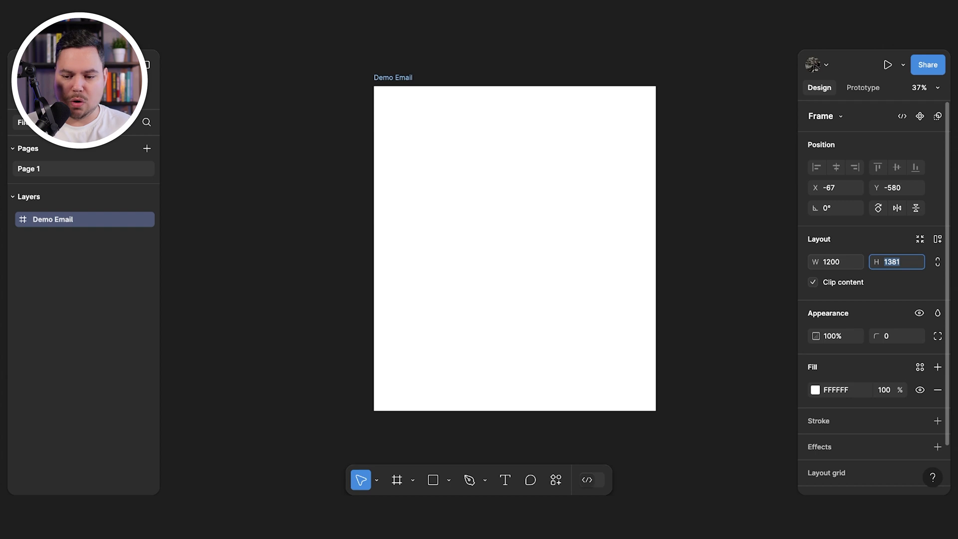
pyautogui.write('1724')
pyautogui.press('Return')
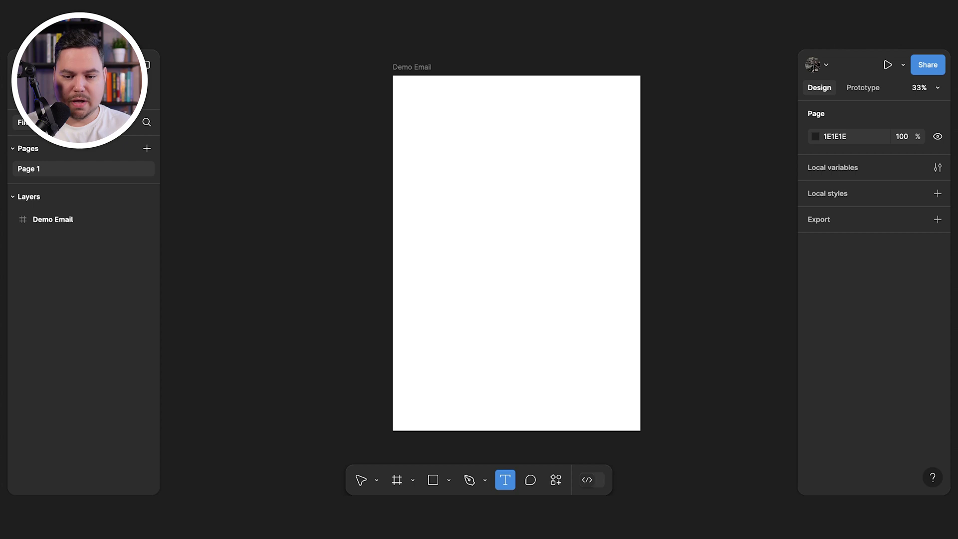
# Add a "Logo" text near the top of the Demo Email frame and wrap it in an auto layout frame placed near the centre.
pyautogui.moveTo(477, 88); pyautogui.dragTo(552, 112)
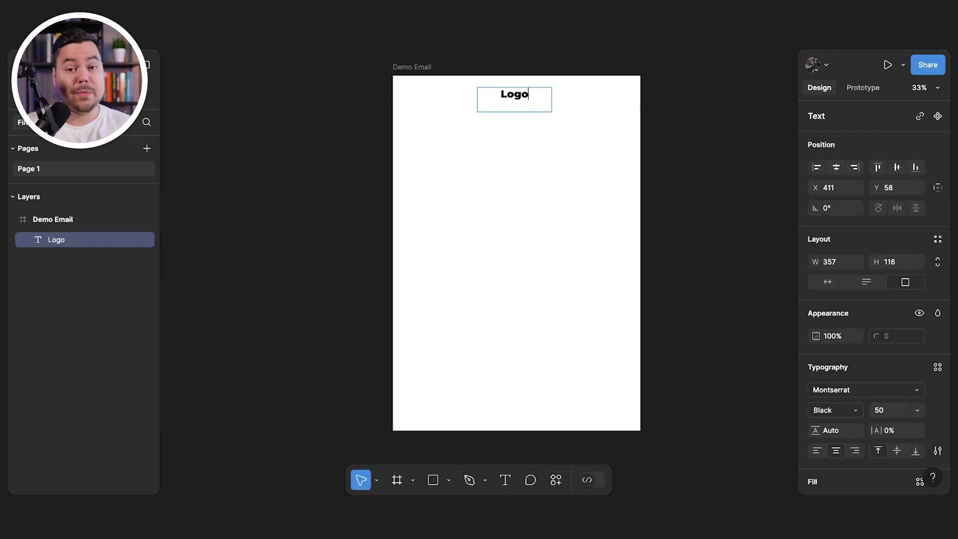
pyautogui.scroll(5, 540, 101)
pyautogui.rightClick(492, 90)
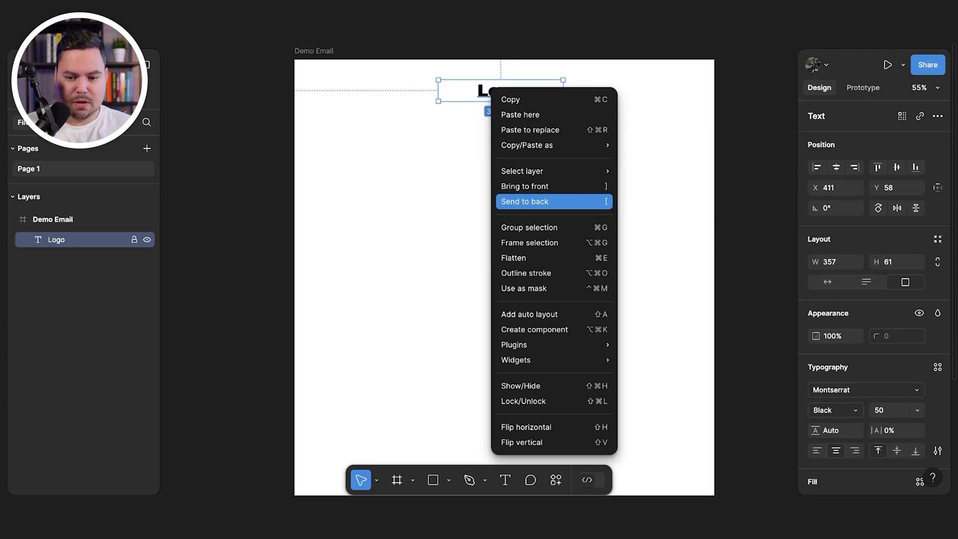
pyautogui.click(521, 226)
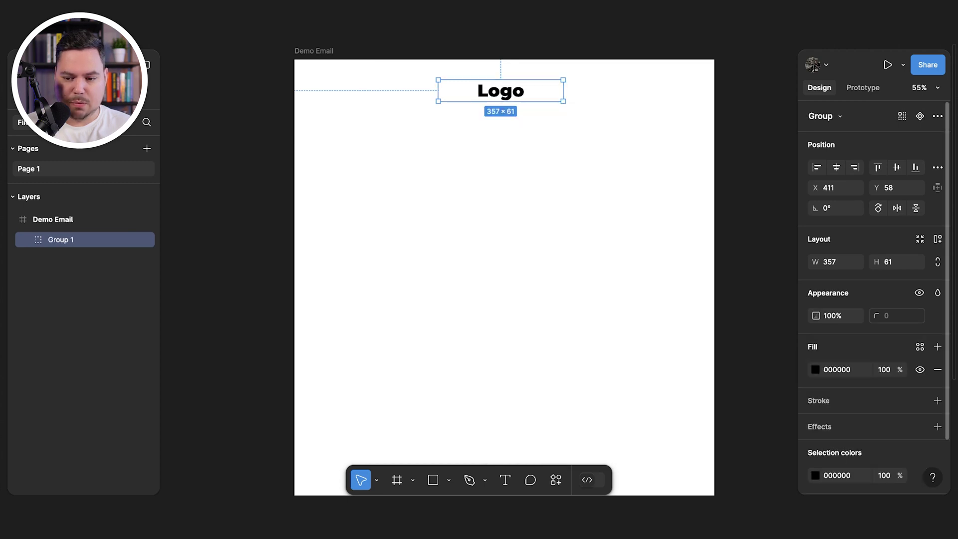
pyautogui.hotkey('shift', 'a')
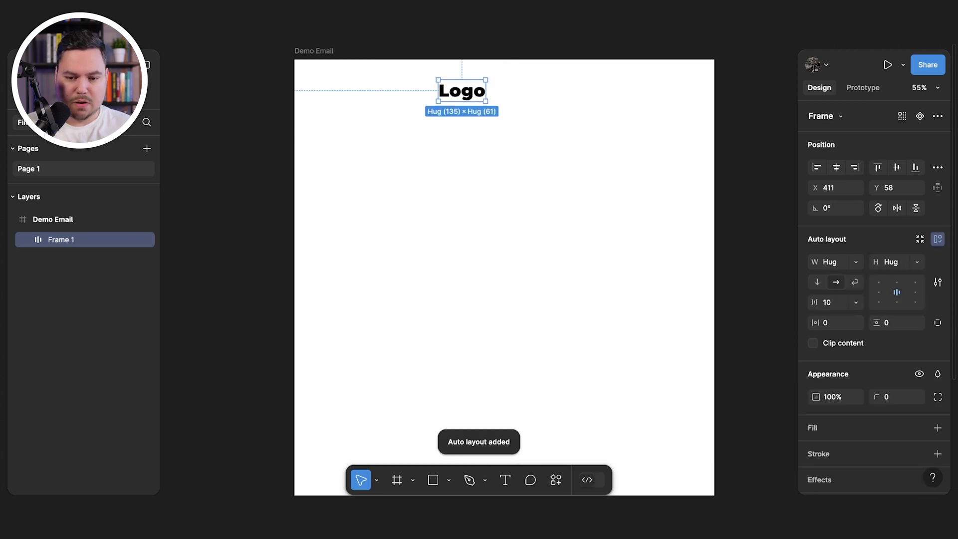
pyautogui.moveTo(461, 90); pyautogui.dragTo(504, 93)
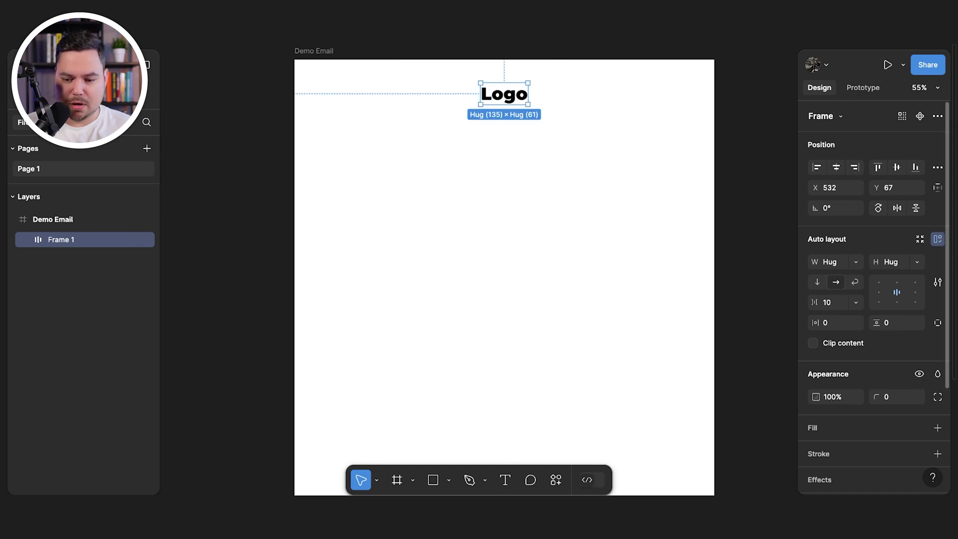
# Fill the logo's auto layout frame with light grey C9C4C4 and add padding around the text.
pyautogui.click(937, 427)
pyautogui.moveTo(646, 183); pyautogui.dragTo(652, 197)
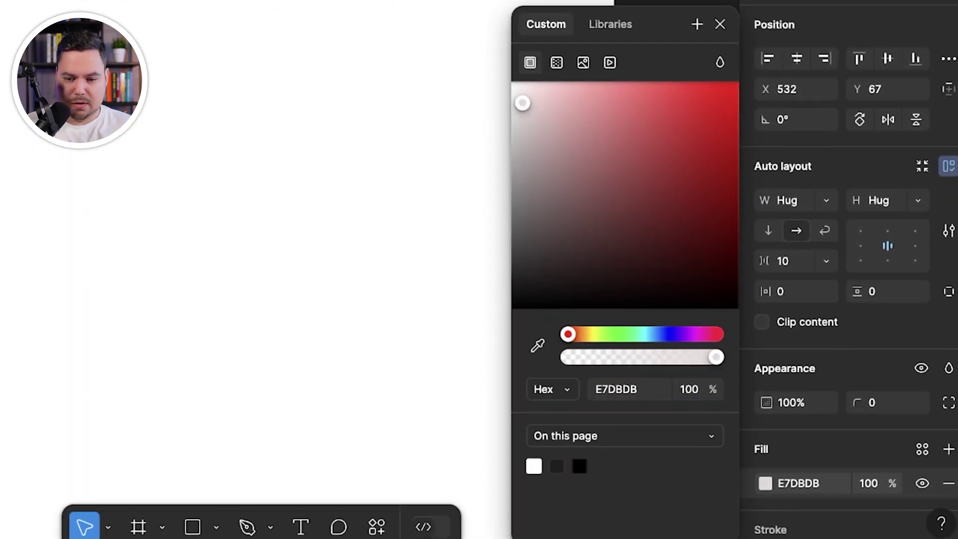
pyautogui.moveTo(522, 104); pyautogui.dragTo(515, 124)
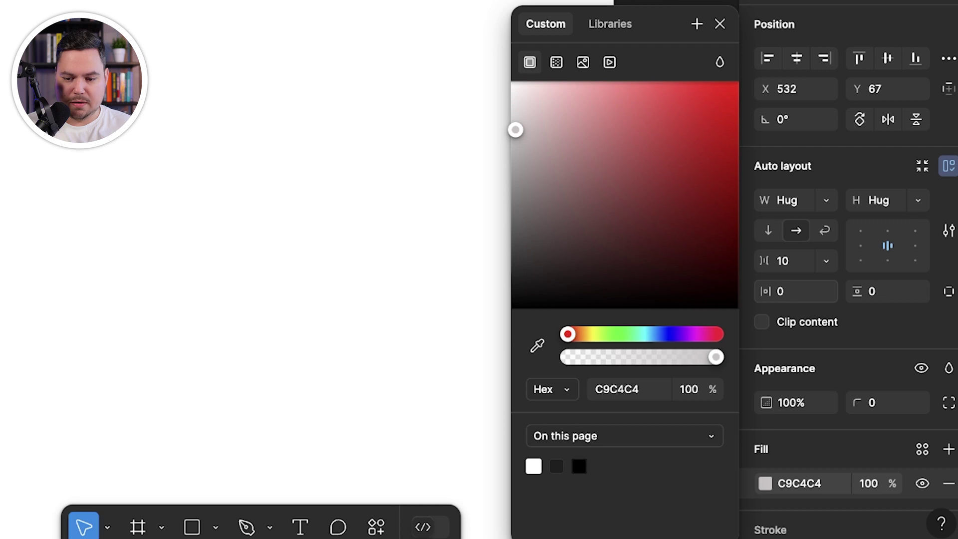
pyautogui.click(794, 291)
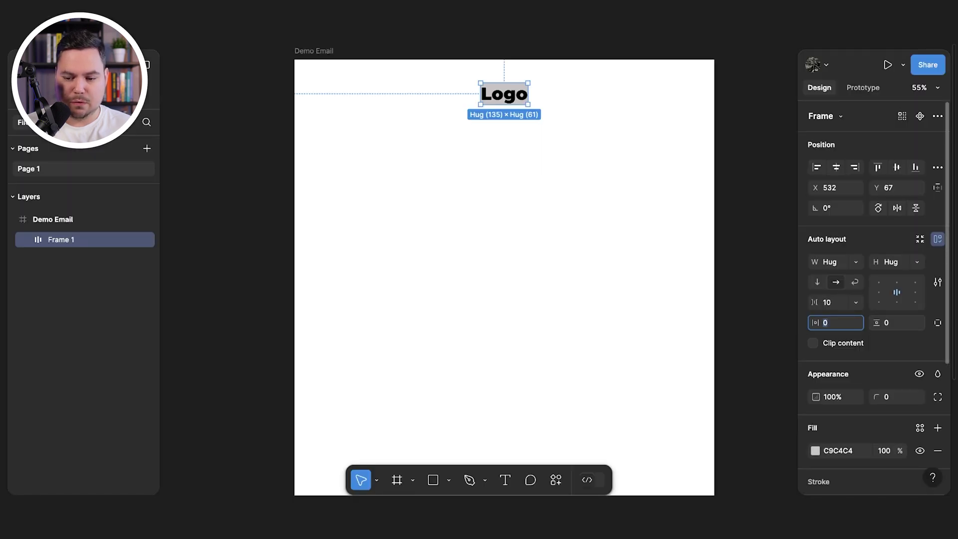
pyautogui.moveTo(817, 323); pyautogui.dragTo(833, 325)
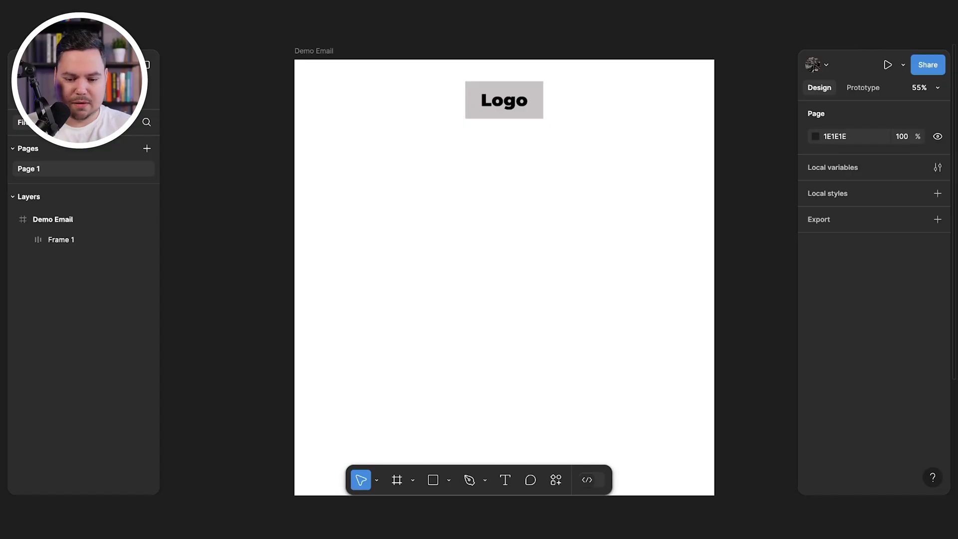
# Add a "HEADLINE" text box about 542 by 142 below the logo and set its font to Montserrat Black.
pyautogui.moveTo(413, 143); pyautogui.dragTo(605, 193)
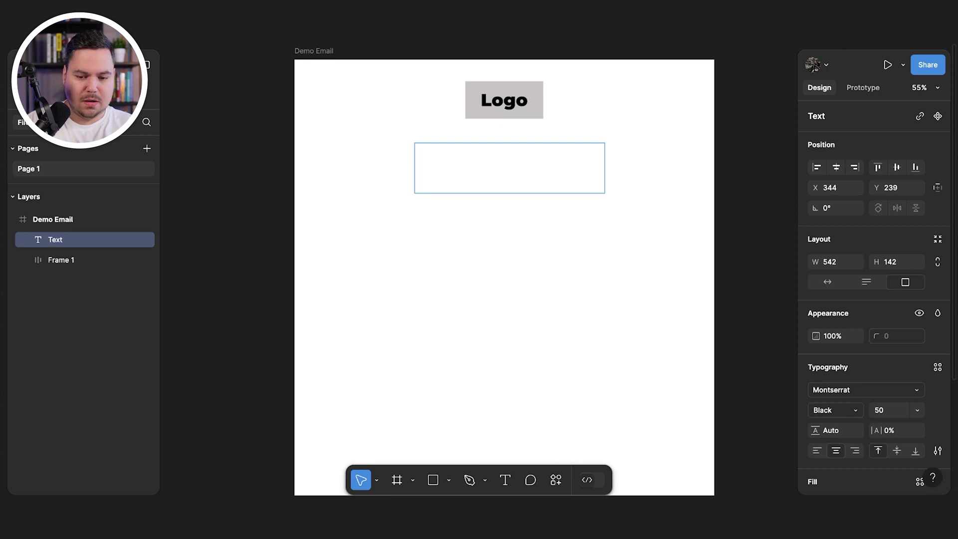
pyautogui.write('HEADLINE')
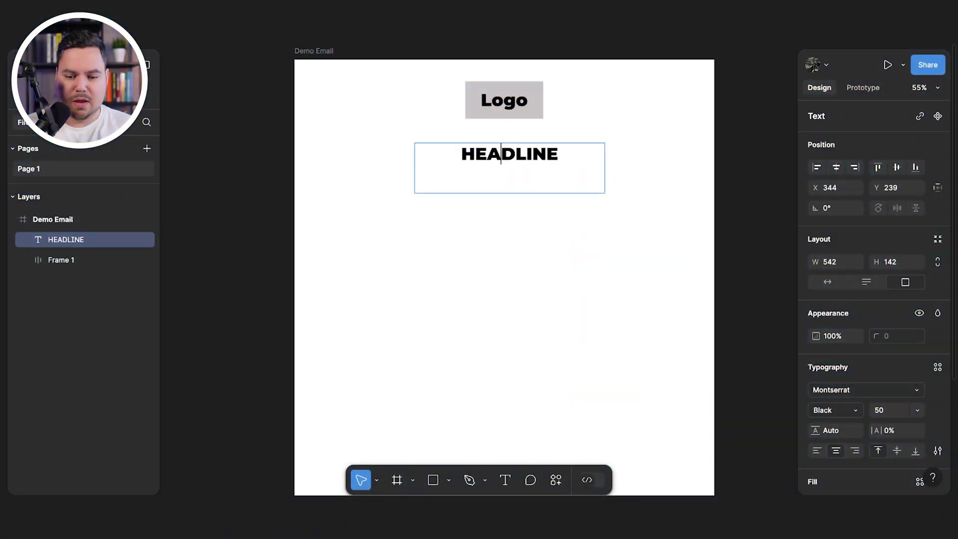
pyautogui.hotkey('ctrl', 'a')
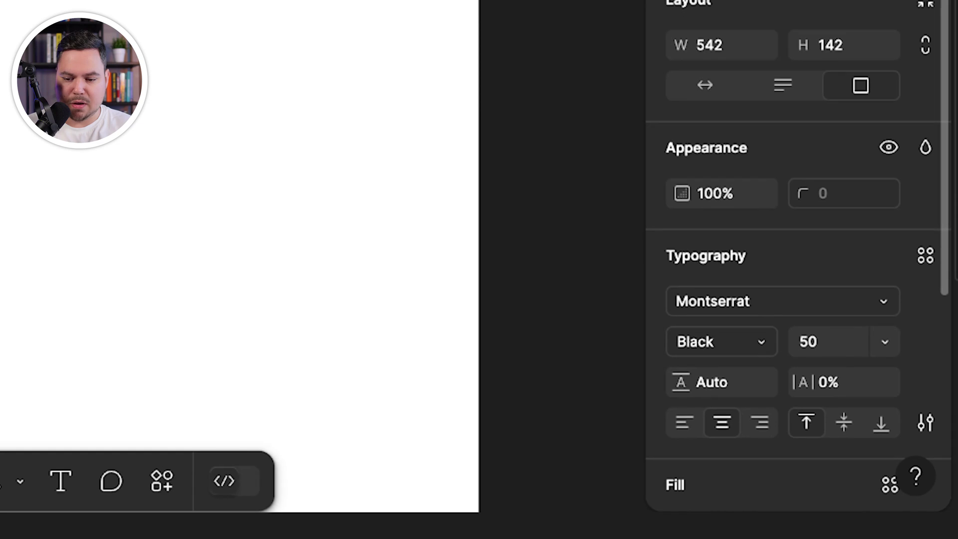
pyautogui.click(748, 301)
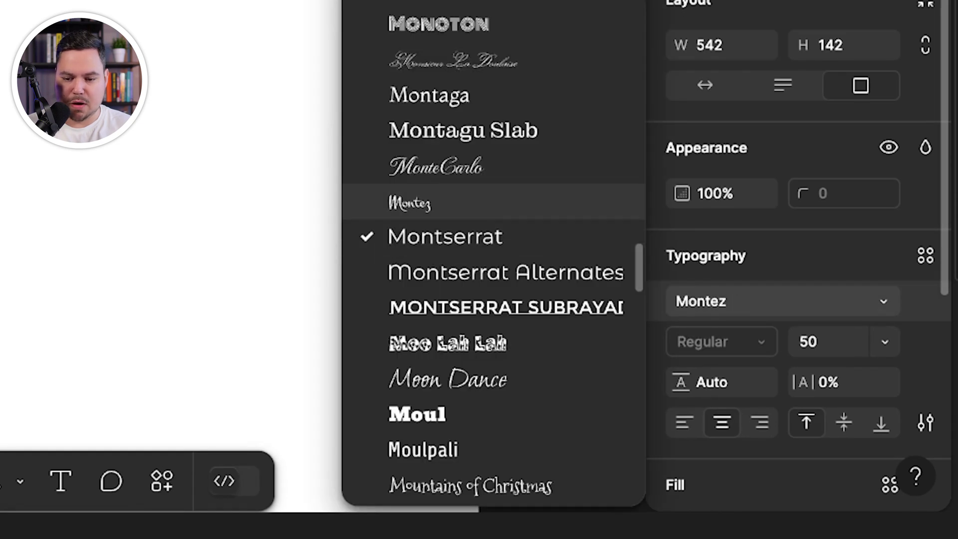
pyautogui.scroll(-9, 493, 195)
pyautogui.scroll(-20, 493, 204)
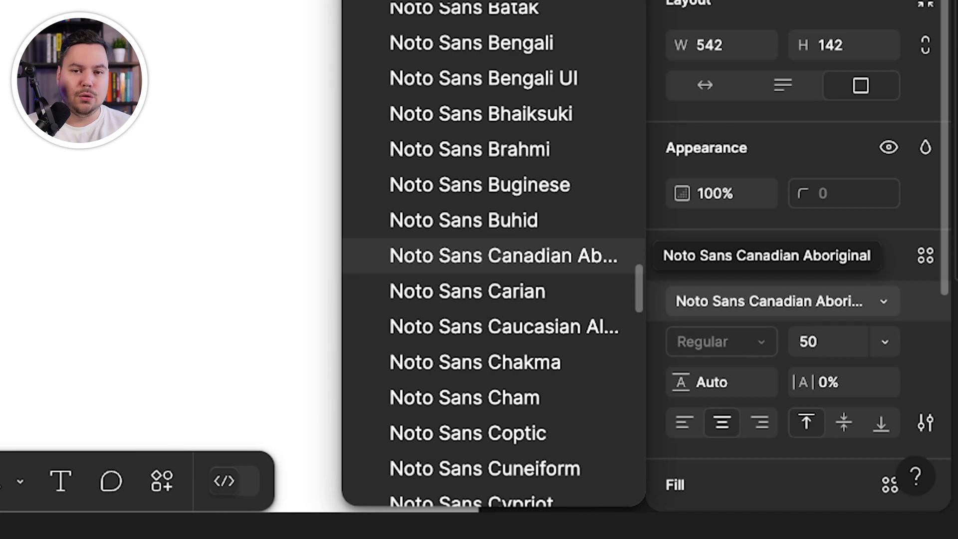
pyautogui.scroll(20, 504, 256)
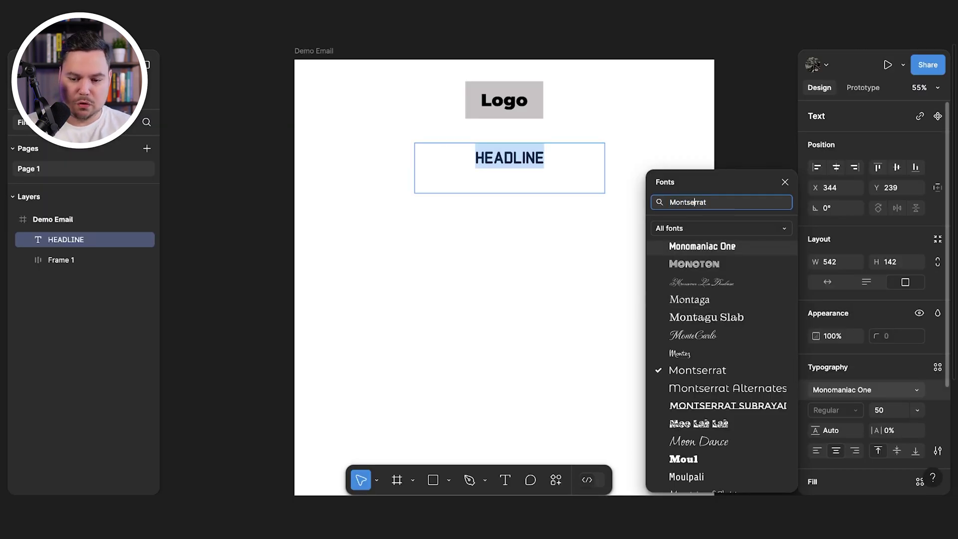
pyautogui.write('MONTS')
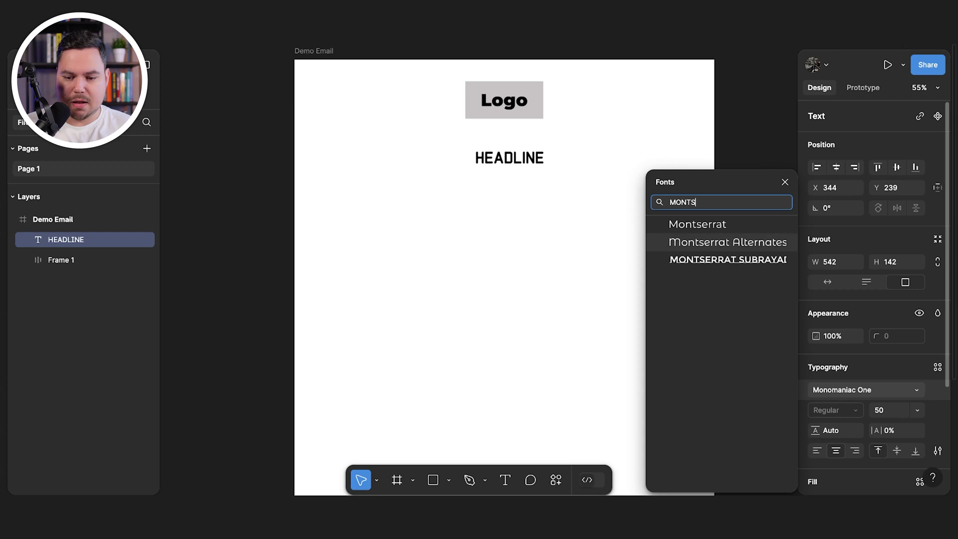
pyautogui.click(697, 224)
pyautogui.click(835, 410)
pyautogui.click(848, 299)
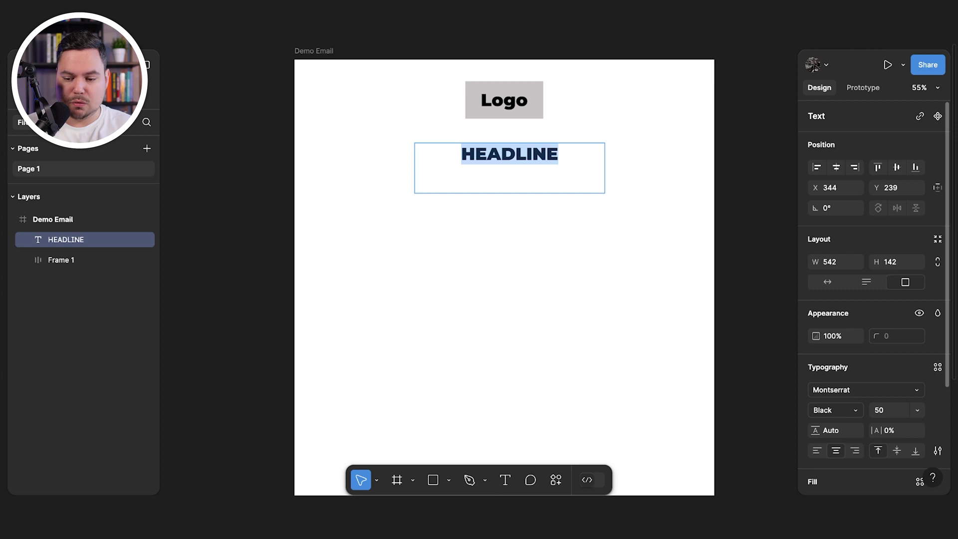
# Create a text style named H1 from the headline's typography.
pyautogui.click(937, 367)
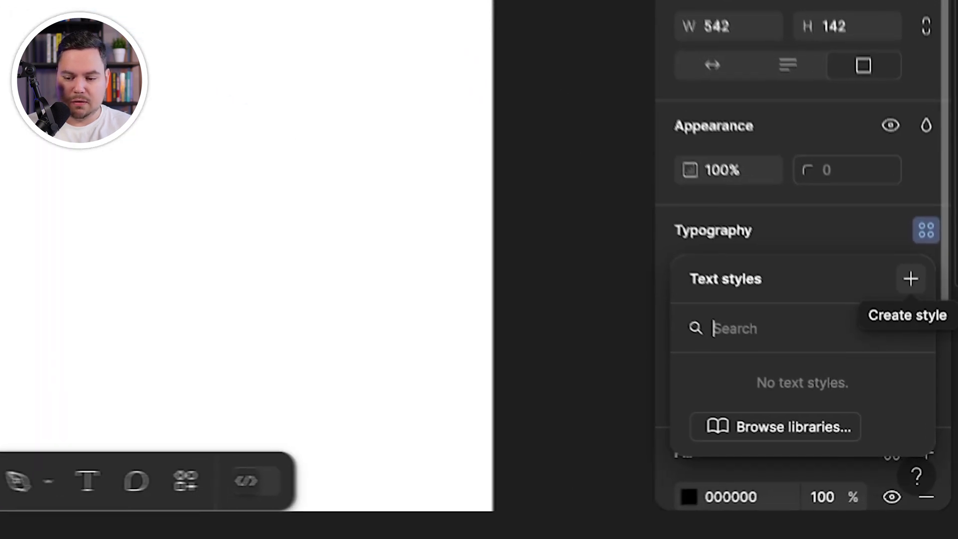
pyautogui.click(910, 279)
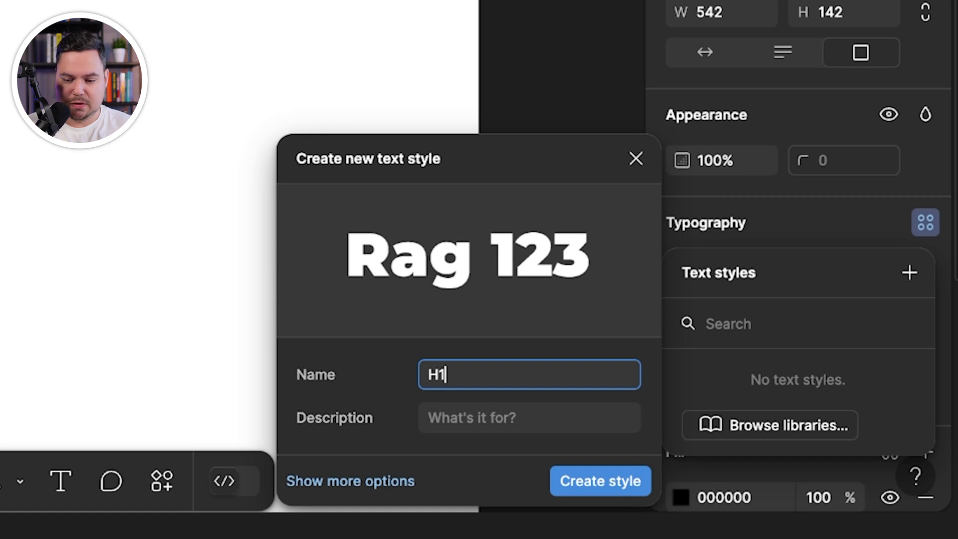
pyautogui.press('Return')
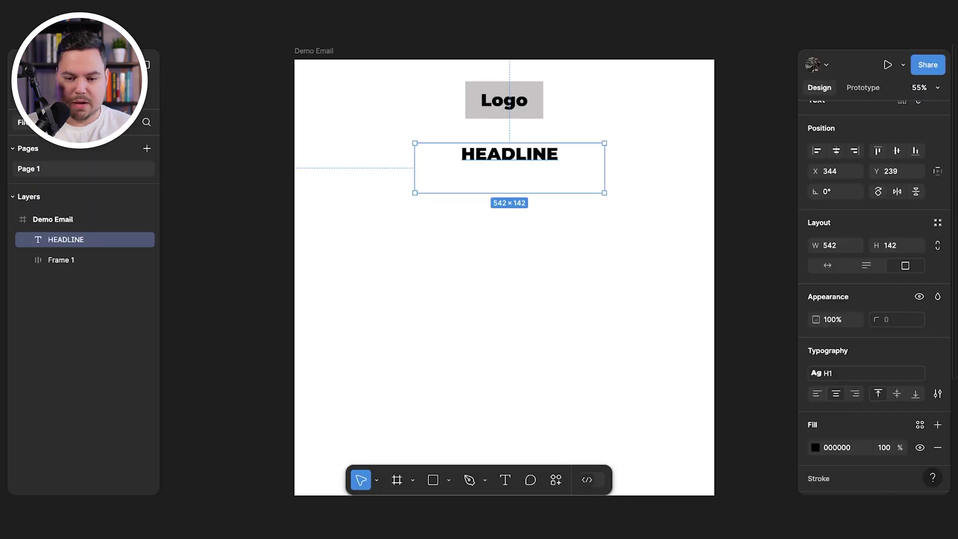
# Shorten the headline text box to about 71 high and insert "ATTENTION-GRABBING" before the word HEADLINE.
pyautogui.moveTo(563, 193); pyautogui.dragTo(563, 169)
pyautogui.doubleClick(553, 155)
pyautogui.press('Left')
pyautogui.write('ATTENTION-GRABBING')
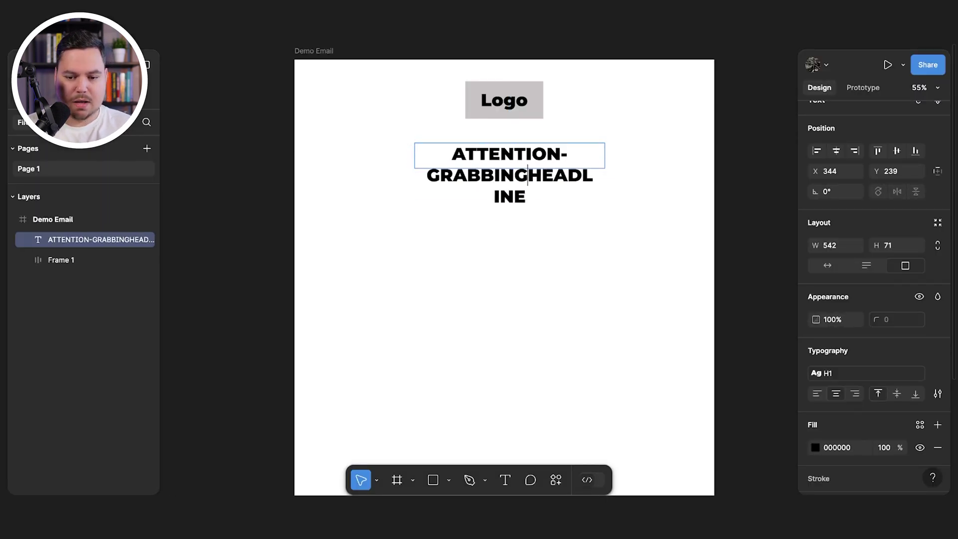
# Edit the H1 text style to a font size of 80.
pyautogui.hotkey('ctrl', 'a')
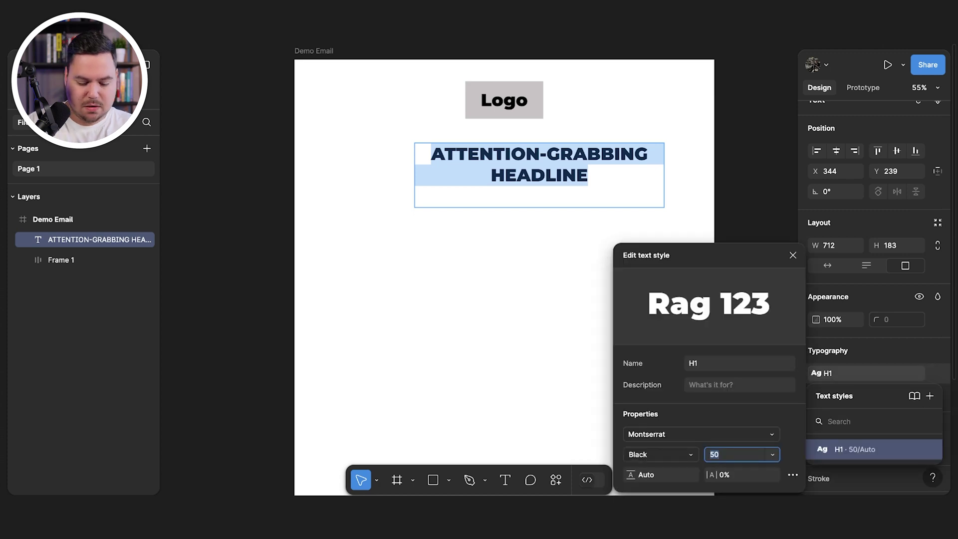
pyautogui.write('80')
pyautogui.press('Tab')
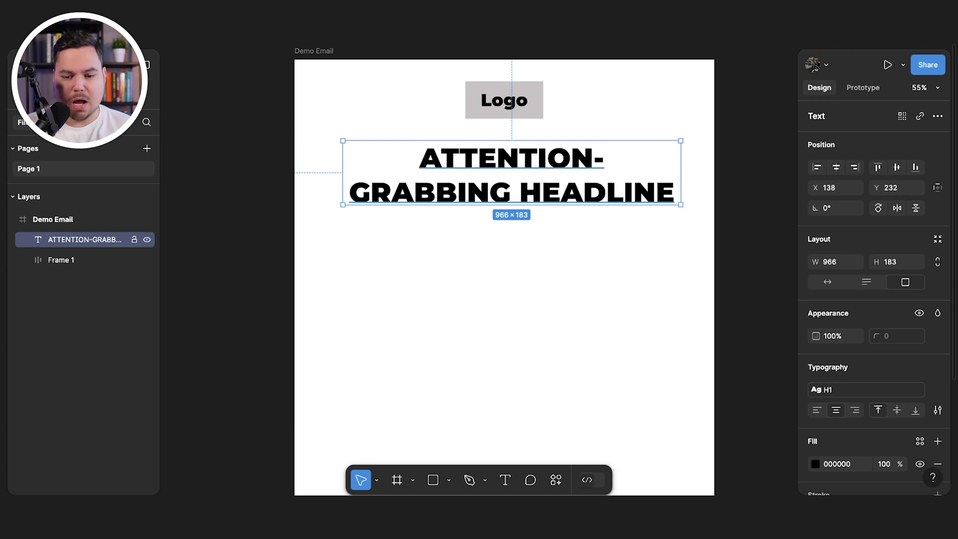
# Duplicate the headline below itself, set the copy's weight to Light and replace its text with "subheadline".
pyautogui.hotkey('ctrl', 'd')
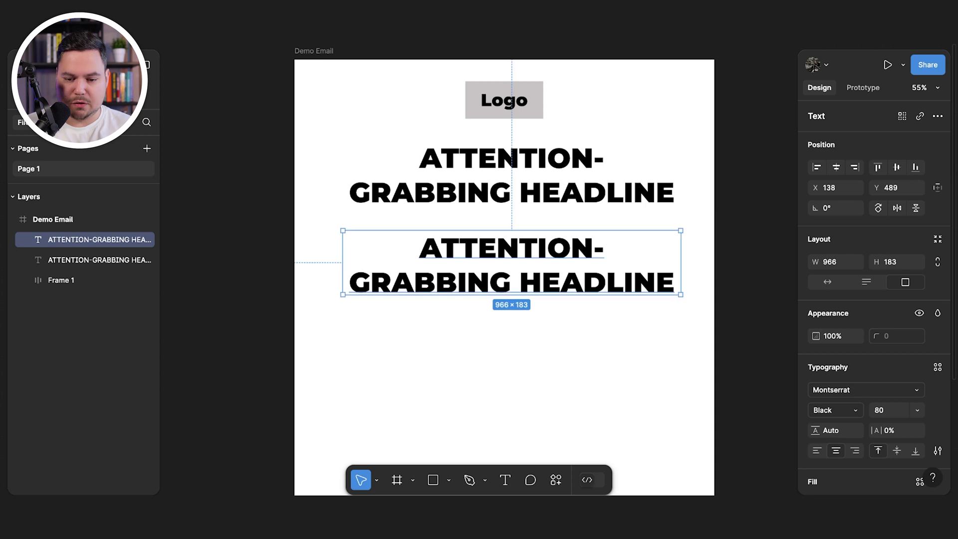
pyautogui.press('Return')
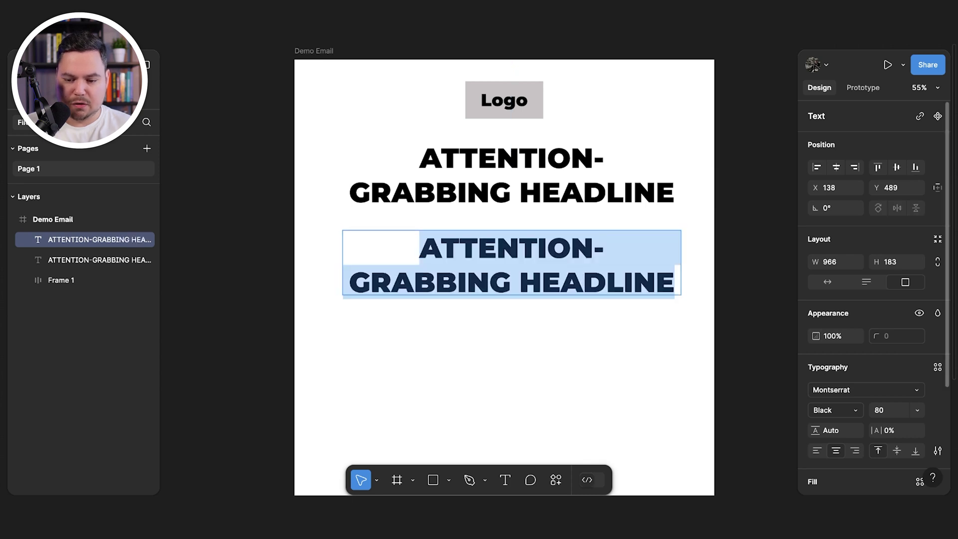
pyautogui.click(835, 410)
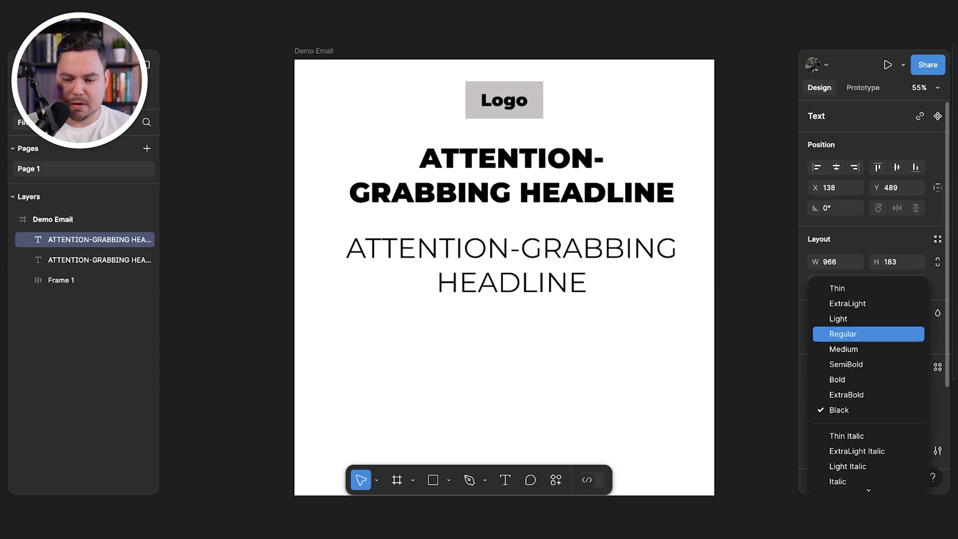
pyautogui.click(838, 319)
pyautogui.write('subheadline')
pyautogui.press('Escape')
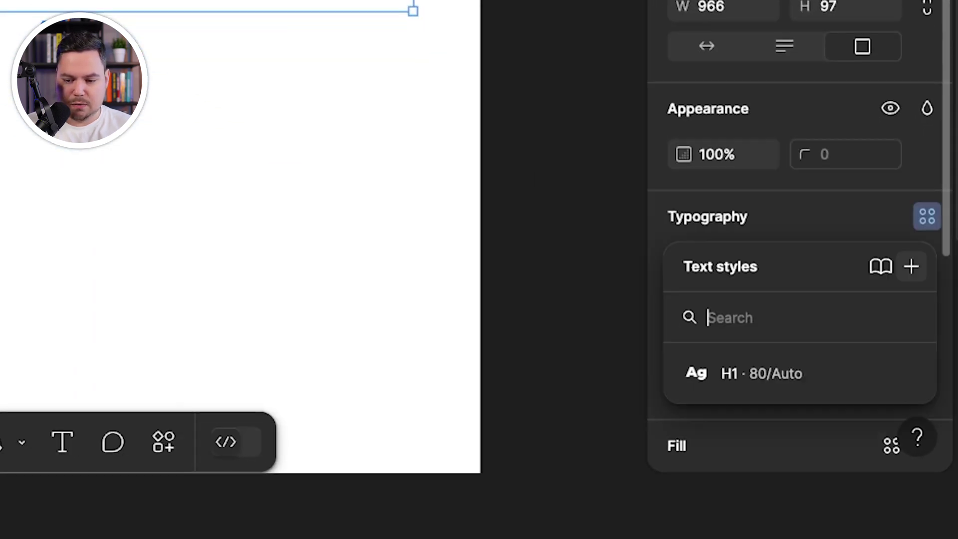
# Create a text style named Subheadline from the light subheadline text.
pyautogui.click(910, 267)
pyautogui.write('Subheadline')
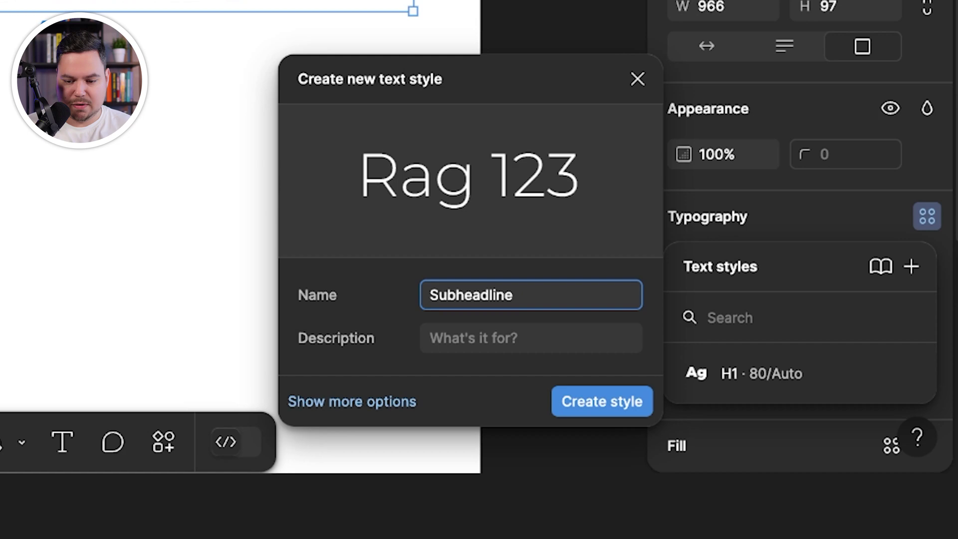
pyautogui.press('Return')
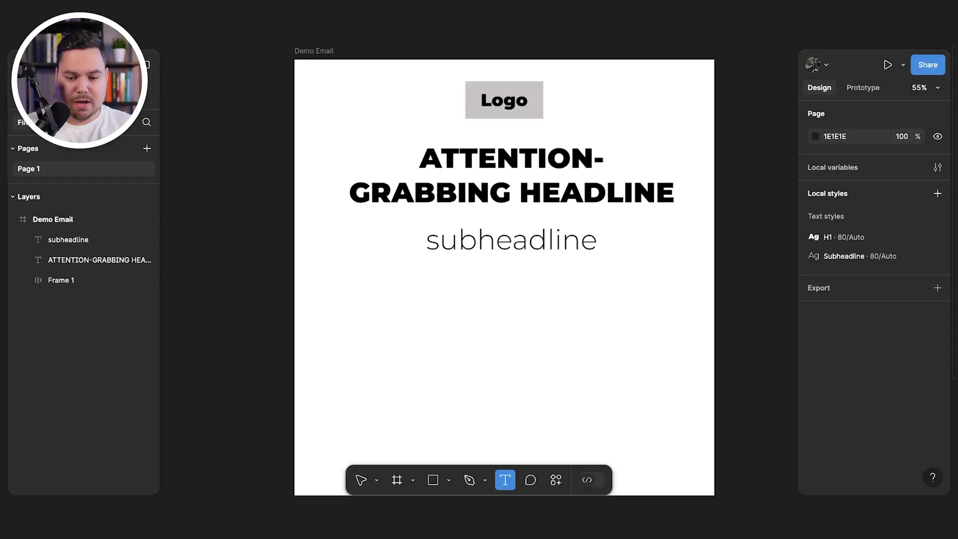
# Add a text box below the subheadline reading "Body copy, max 2 sentences that you want to use", font size 40, weight Regular.
pyautogui.moveTo(409, 270); pyautogui.dragTo(599, 291)
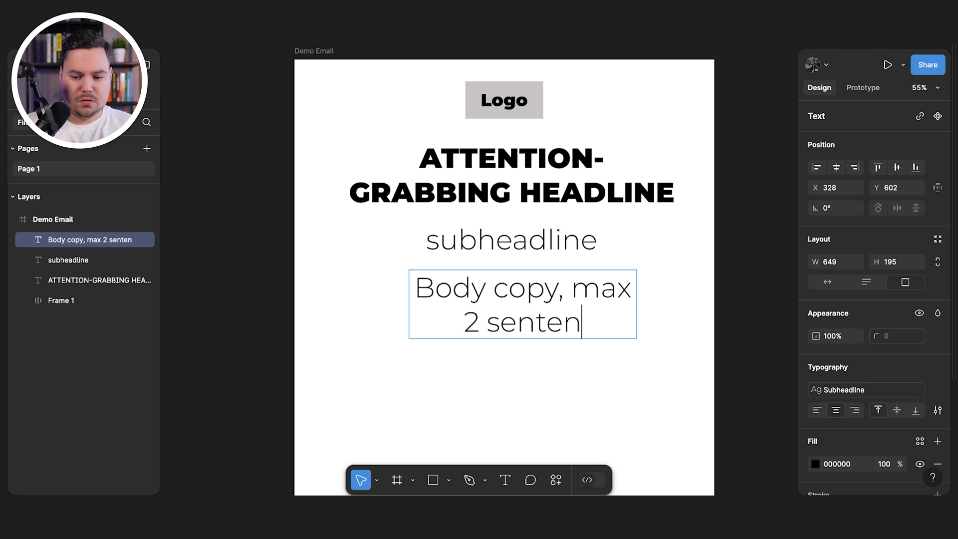
pyautogui.tripleClick(523, 322)
pyautogui.click(937, 389)
pyautogui.write('40')
pyautogui.press('Tab')
pyautogui.click(835, 410)
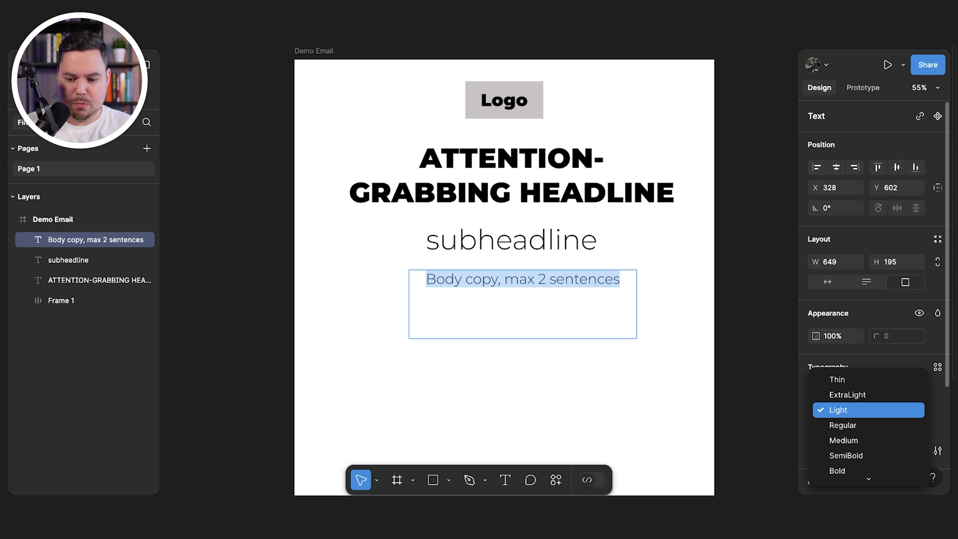
pyautogui.click(843, 425)
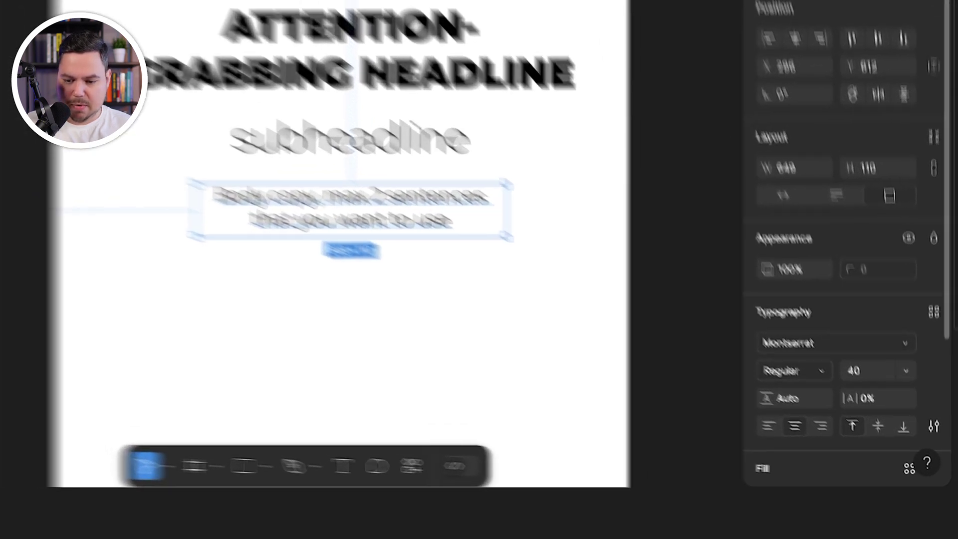
# Create a text style named Body Copy from the body copy text.
pyautogui.click(937, 367)
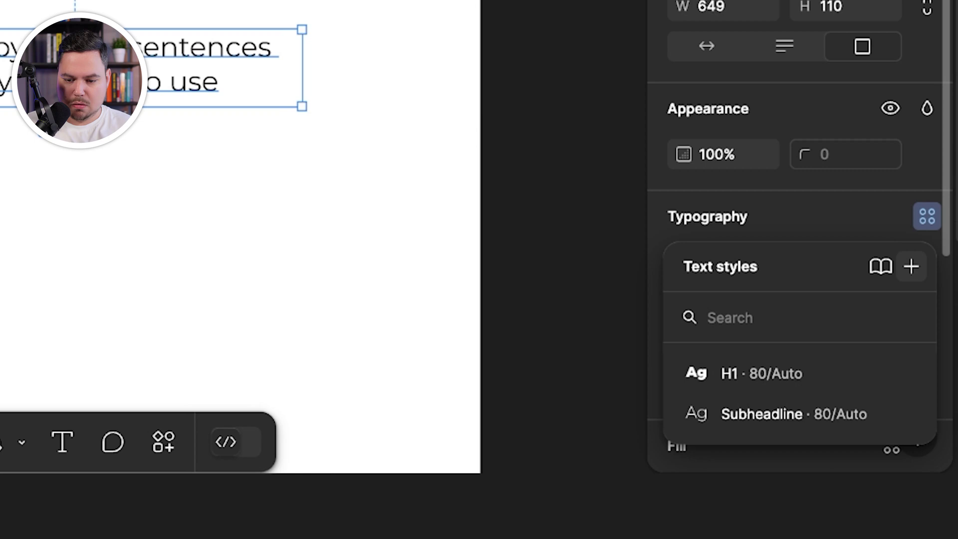
pyautogui.click(910, 266)
pyautogui.write('Copy')
pyautogui.press('Return')
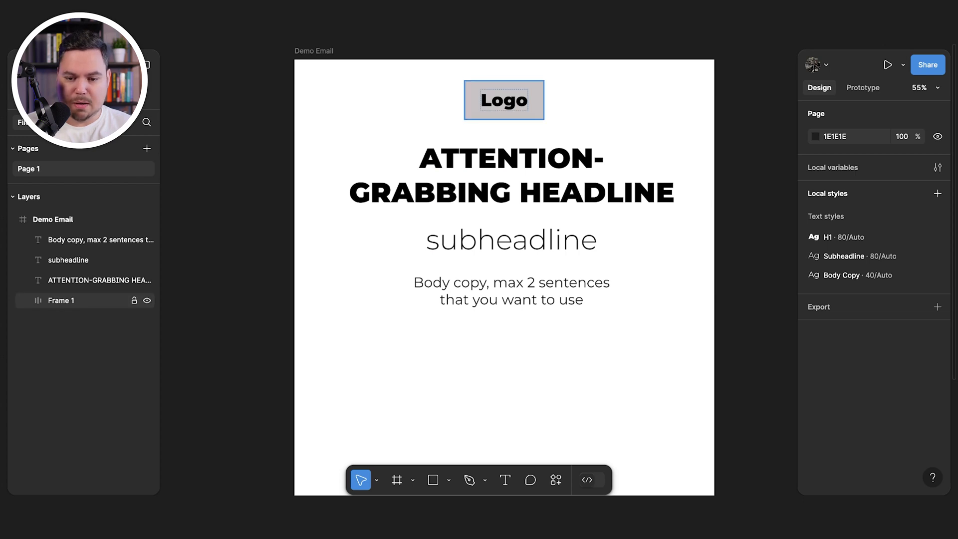
# Duplicate the logo block below the body copy and turn it into a SHOP NOW button about 544 wide and 131 high.
pyautogui.moveTo(504, 100); pyautogui.dragTo(503, 347)
pyautogui.press('Return')
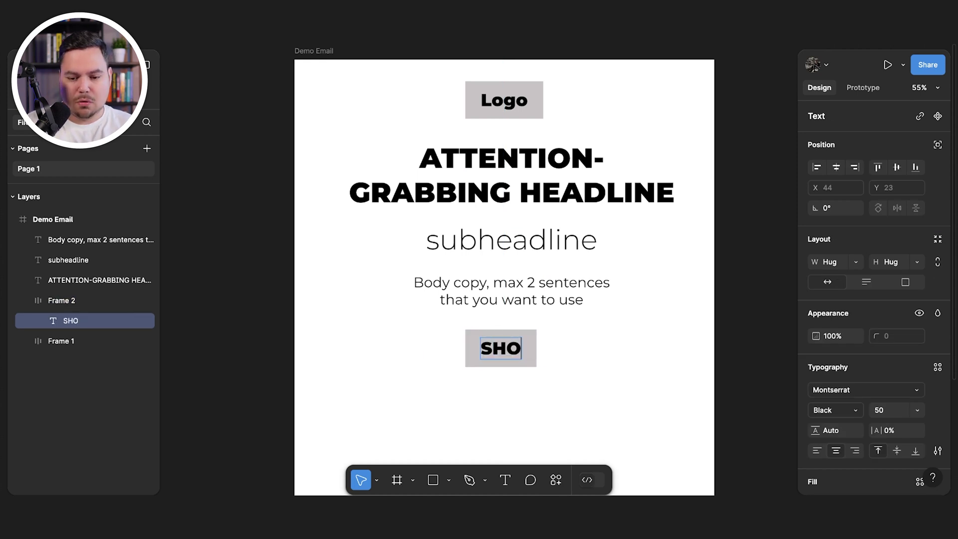
pyautogui.moveTo(596, 348); pyautogui.dragTo(566, 348)
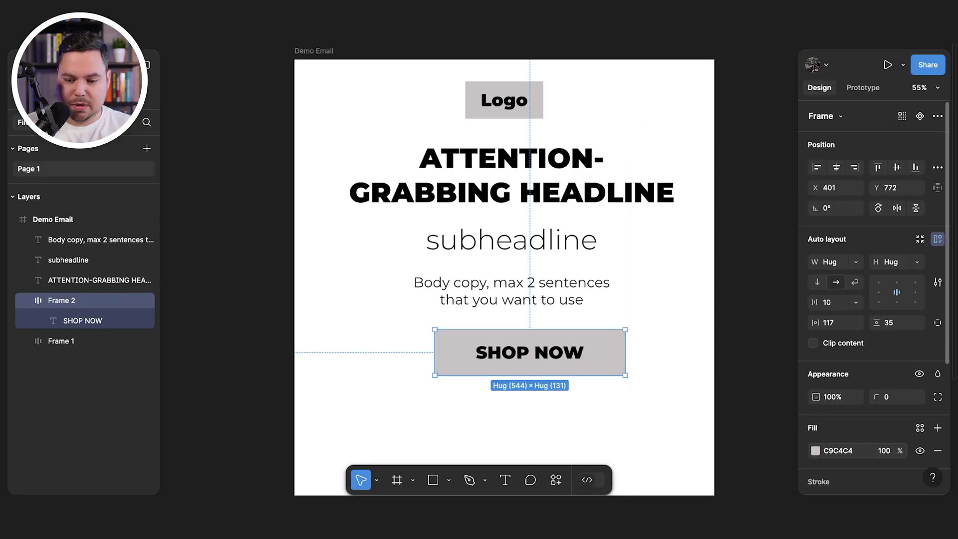
# Fill the SHOP NOW button with red FF0606 and make its label white.
pyautogui.click(815, 451)
pyautogui.moveTo(768, 196); pyautogui.dragTo(794, 183)
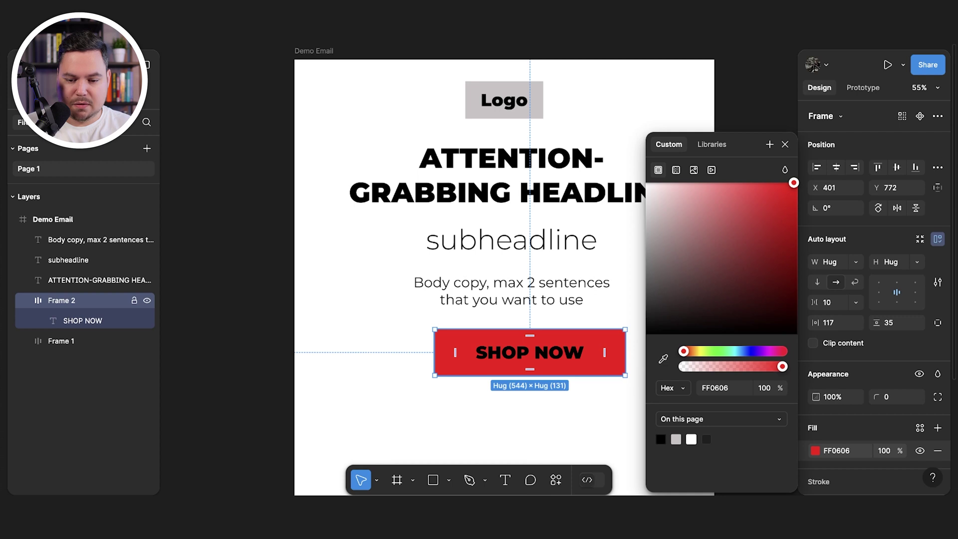
pyautogui.doubleClick(529, 352)
pyautogui.scroll(-2, 815, 432)
pyautogui.click(815, 431)
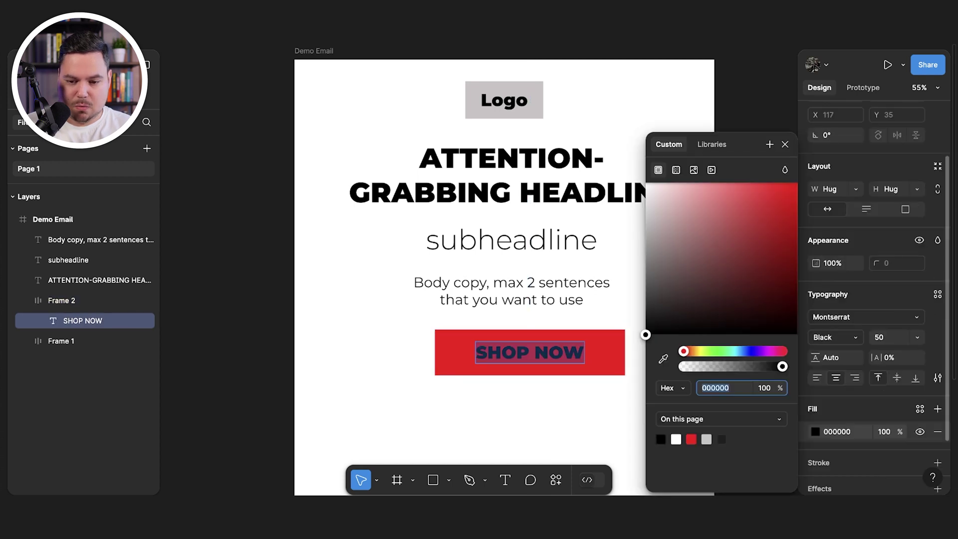
pyautogui.click(676, 439)
pyautogui.press('Escape')
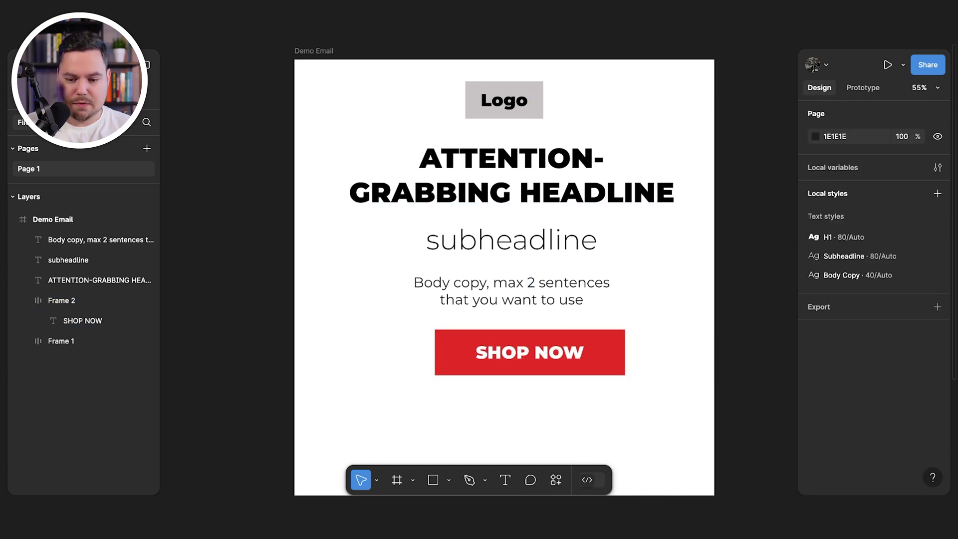
# Center the SHOP NOW button horizontally in the Demo Email frame.
pyautogui.moveTo(529, 367); pyautogui.dragTo(511, 367)
pyautogui.press('Escape')
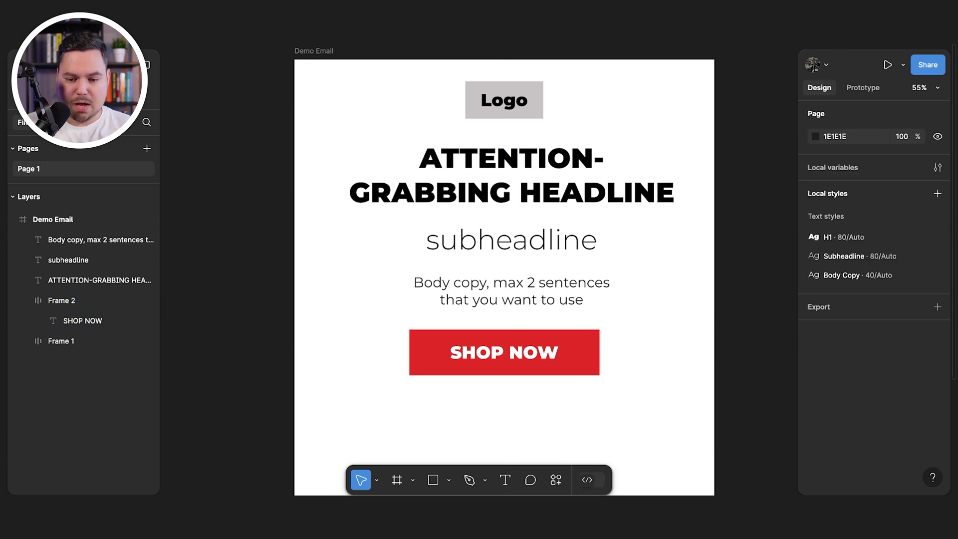
pyautogui.scroll(-2, 504, 414)
pyautogui.scroll(1, 504, 414)
pyautogui.scroll(-3, 503, 270)
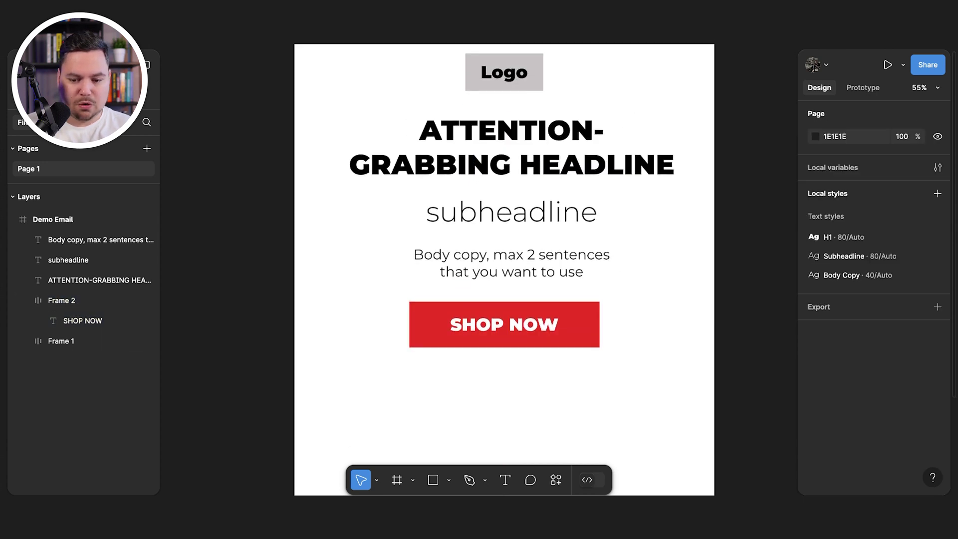
pyautogui.scroll(5, 504, 269)
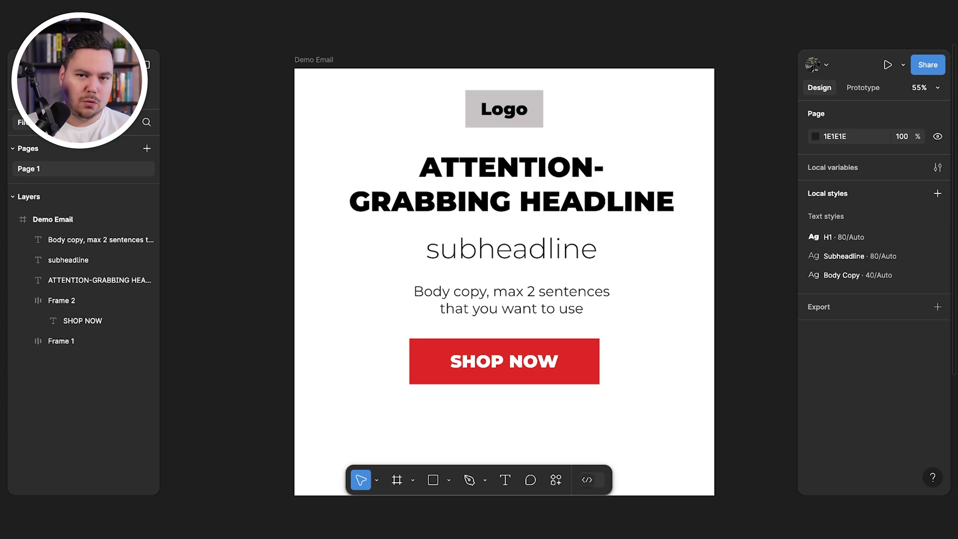
# Group the logo, headline, subheadline, body copy and button, and apply auto layout to the group.
pyautogui.moveTo(341, 81); pyautogui.dragTo(683, 389)
pyautogui.rightClick(636, 86)
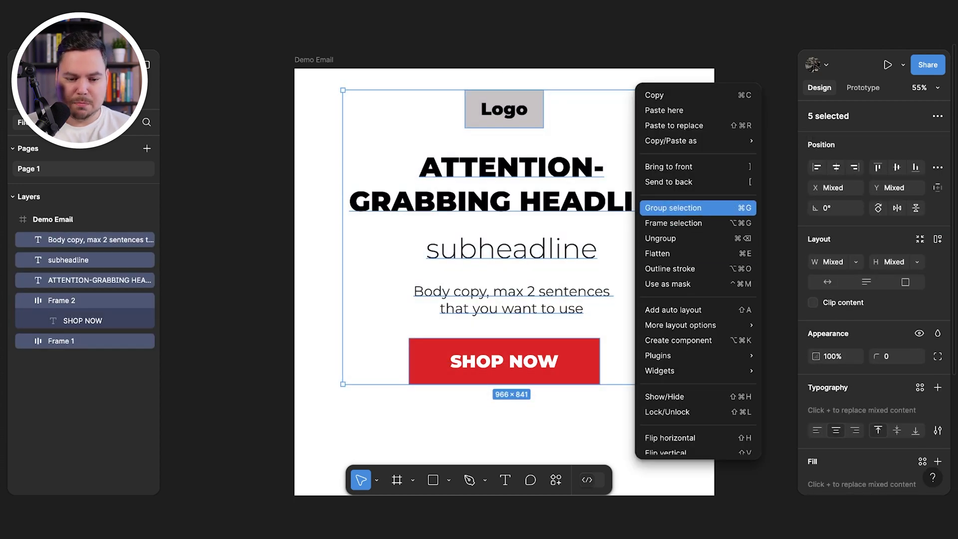
pyautogui.click(654, 203)
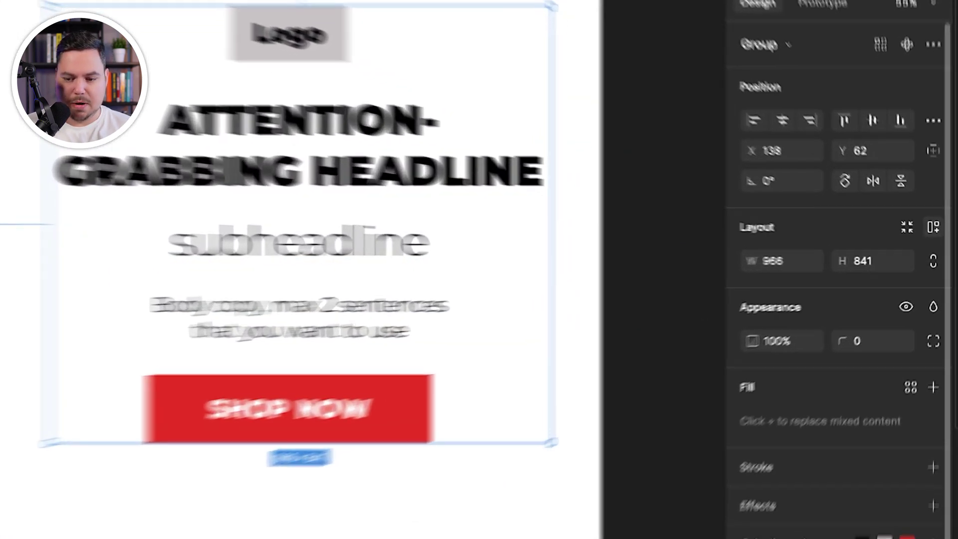
pyautogui.click(933, 226)
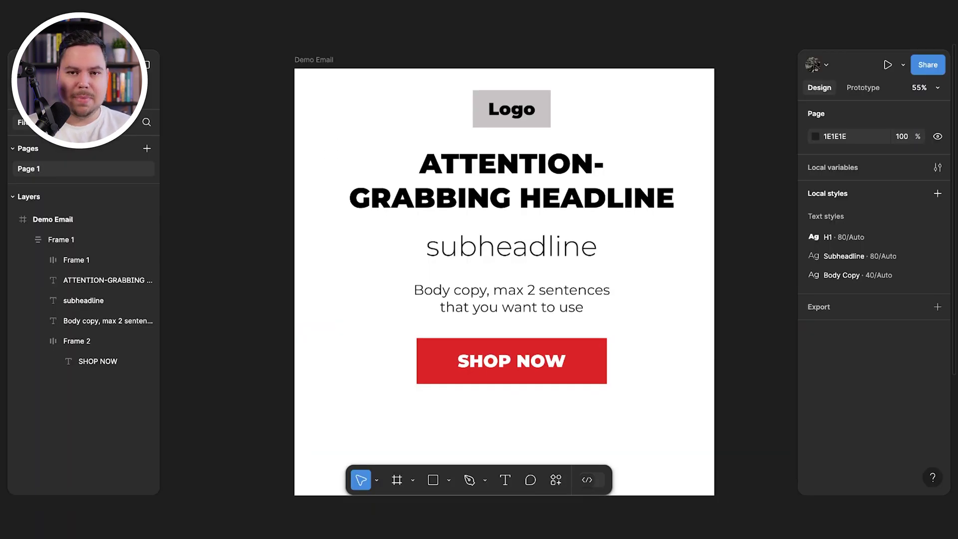
# Duplicate the body copy below the SHOP NOW button and extend it with a period and two more repeats of its text.
pyautogui.scroll(-3, 504, 269)
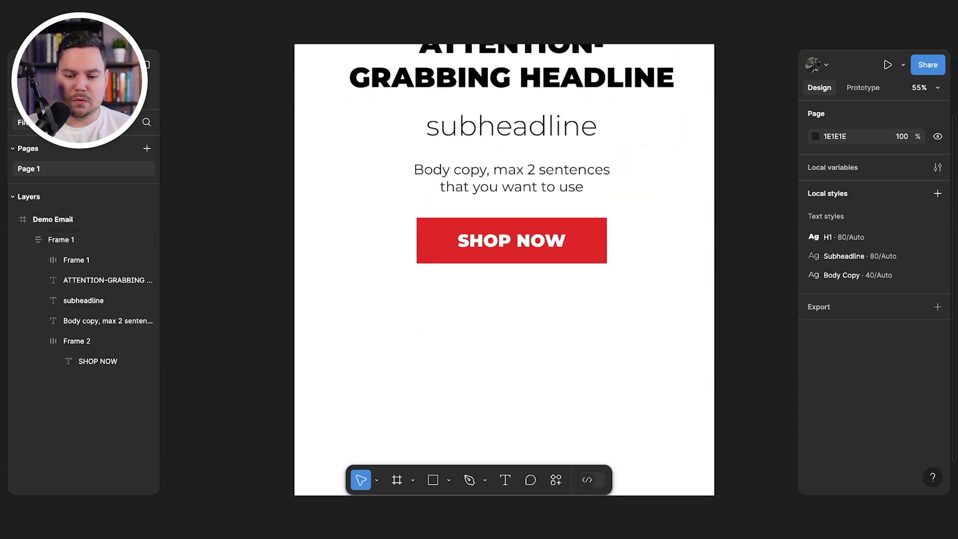
pyautogui.doubleClick(511, 178)
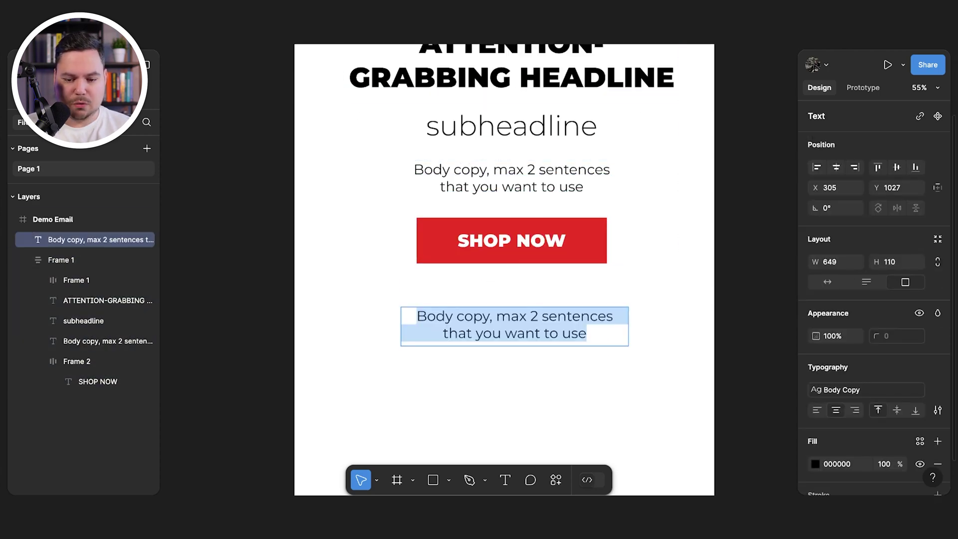
pyautogui.press('Right')
pyautogui.hotkey('ctrl', 'a')
pyautogui.hotkey('ctrl', 'c')
pyautogui.press('Right')
pyautogui.write('.')
pyautogui.hotkey('ctrl', 'v')
pyautogui.hotkey('ctrl', 'v')
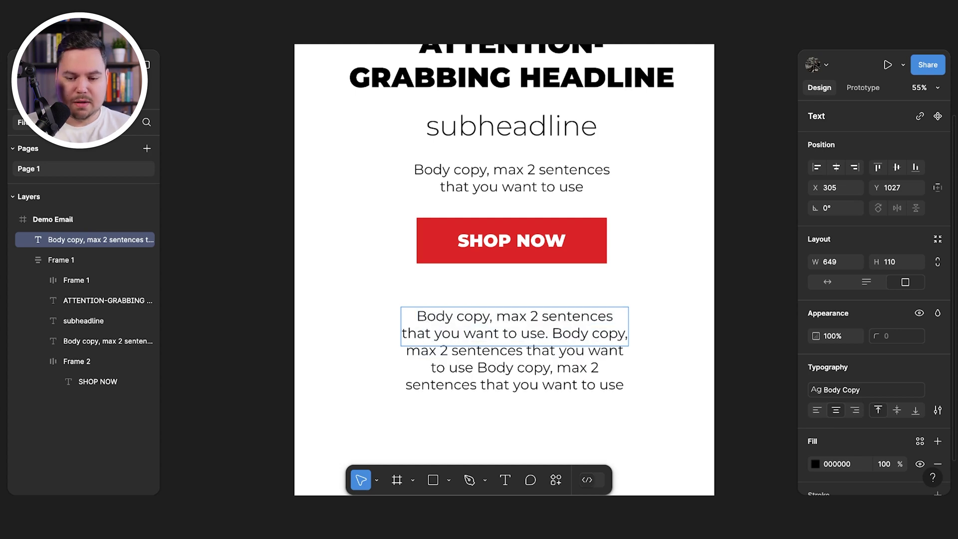
pyautogui.click(653, 209)
pyautogui.scroll(1, 653, 210)
pyautogui.scroll(-4, 653, 210)
pyautogui.click(653, 209)
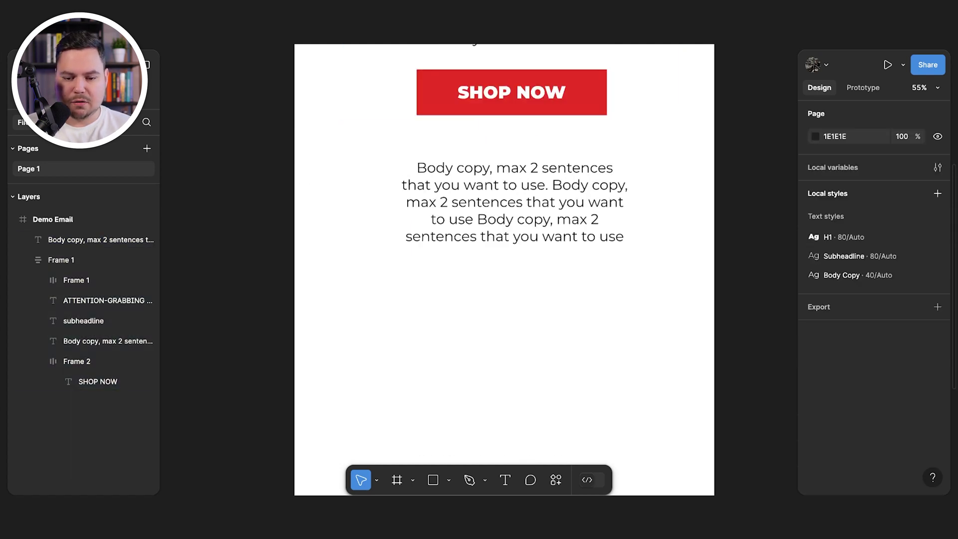
# Duplicate the headline below the long paragraph, replace its text with "PRODUCT 1" and detach it from the H1 style.
pyautogui.scroll(-3, 654, 209)
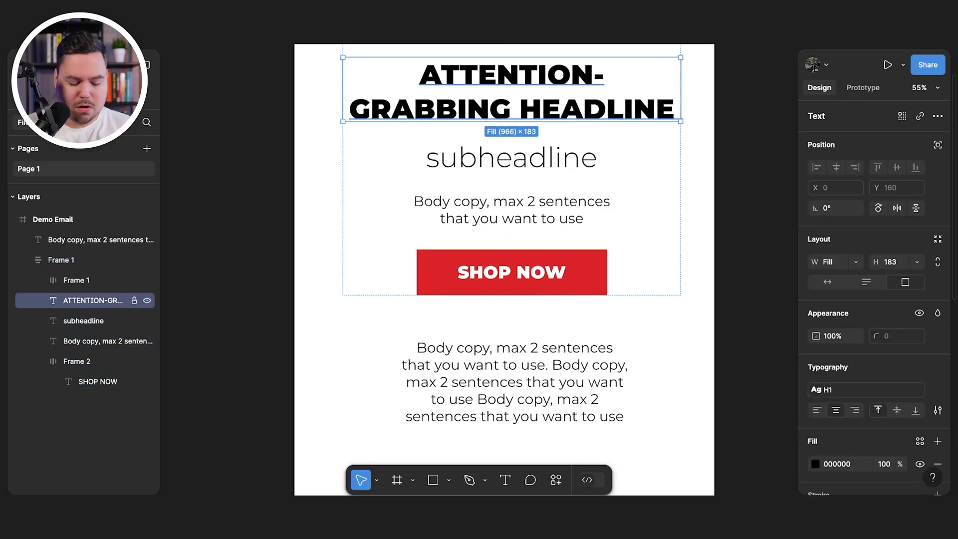
pyautogui.moveTo(512, 89); pyautogui.dragTo(511, 455)
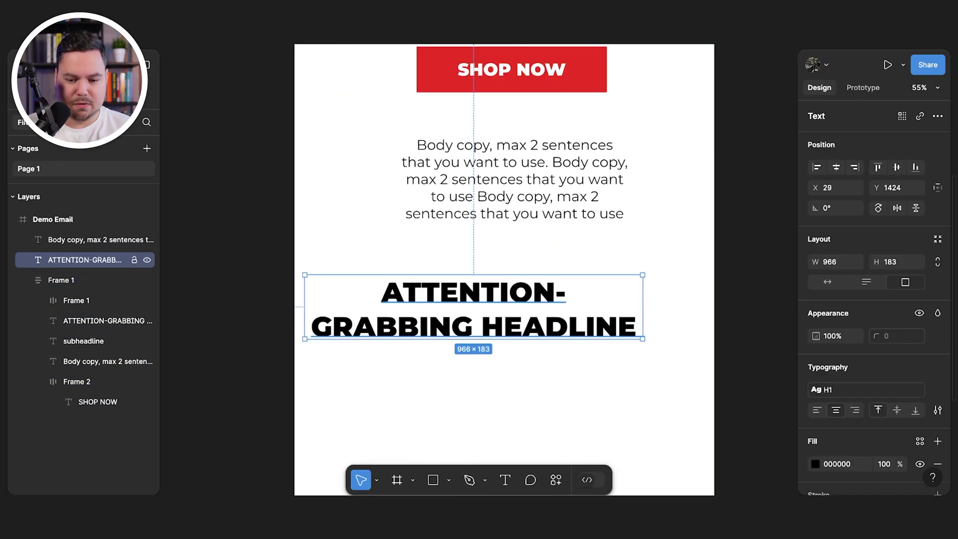
pyautogui.press('Return')
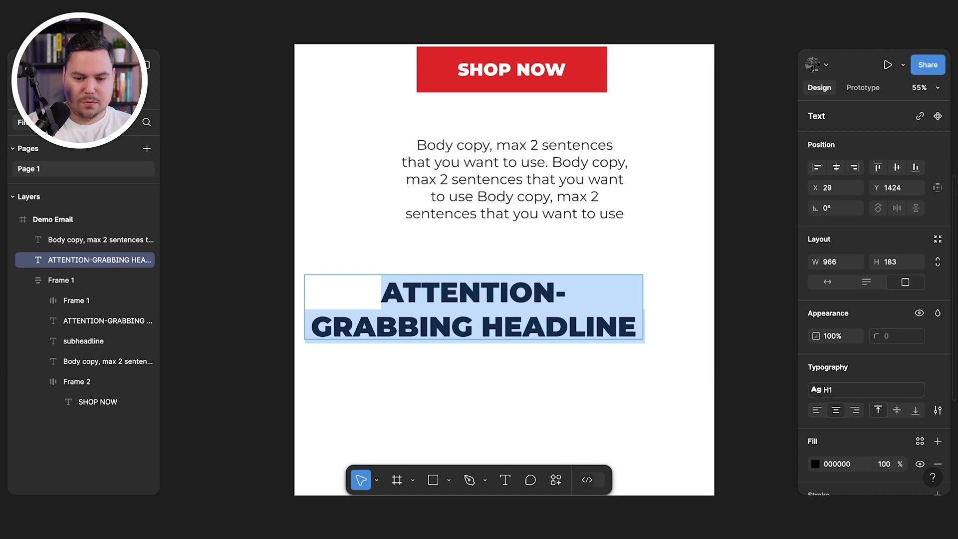
pyautogui.write('PRODUCT 1')
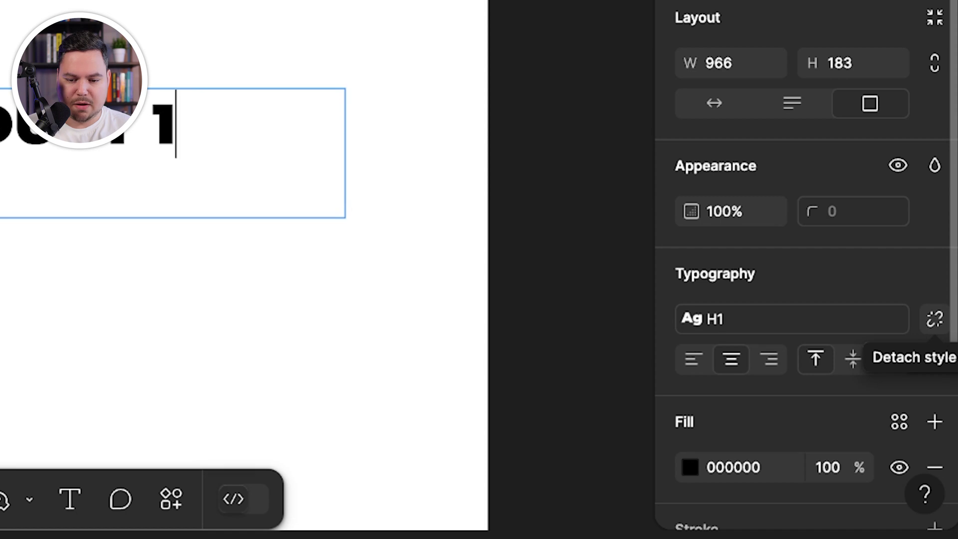
pyautogui.click(934, 319)
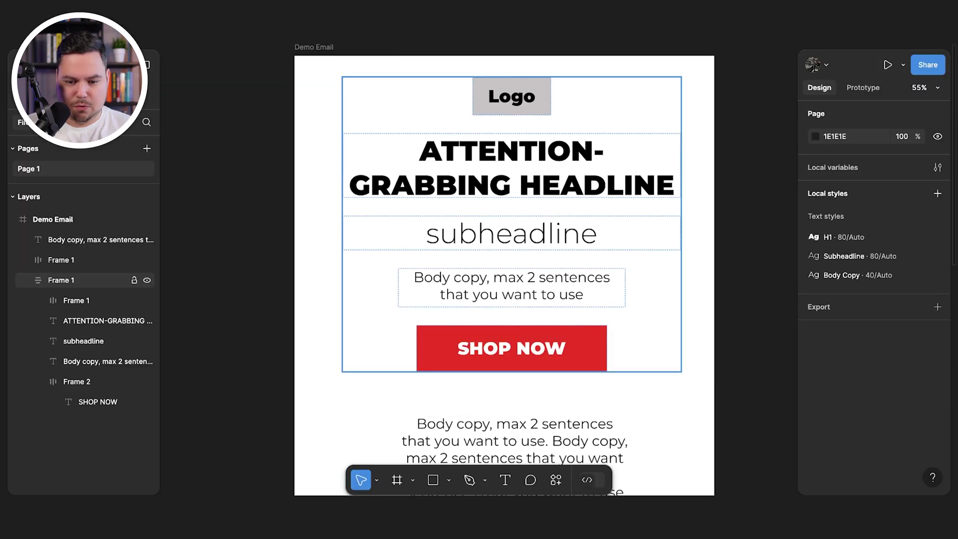
# Copy the short body copy and the SHOP NOW button beneath PRODUCT 1, fitting both to the heading's width with a smaller button label.
pyautogui.click(61, 279)
pyautogui.doubleClick(511, 286)
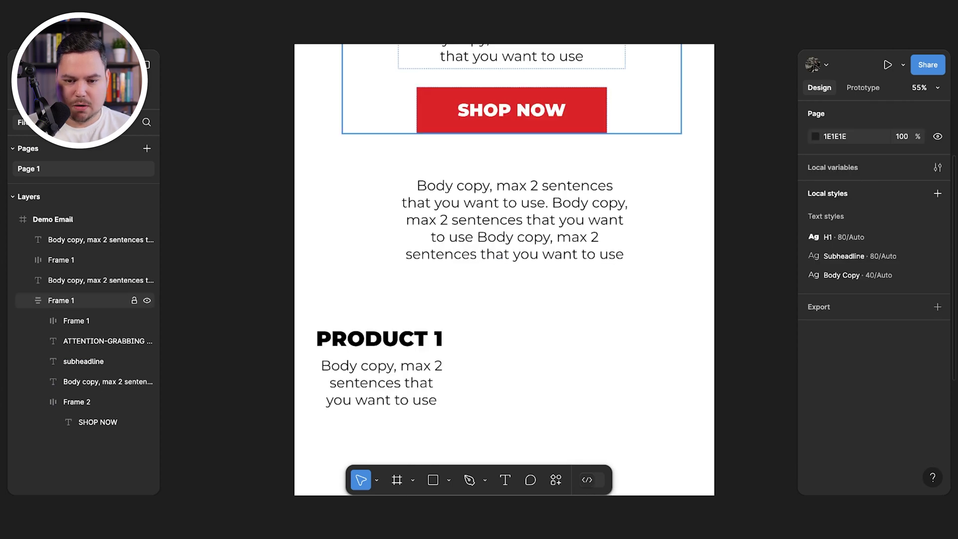
pyautogui.click(61, 300)
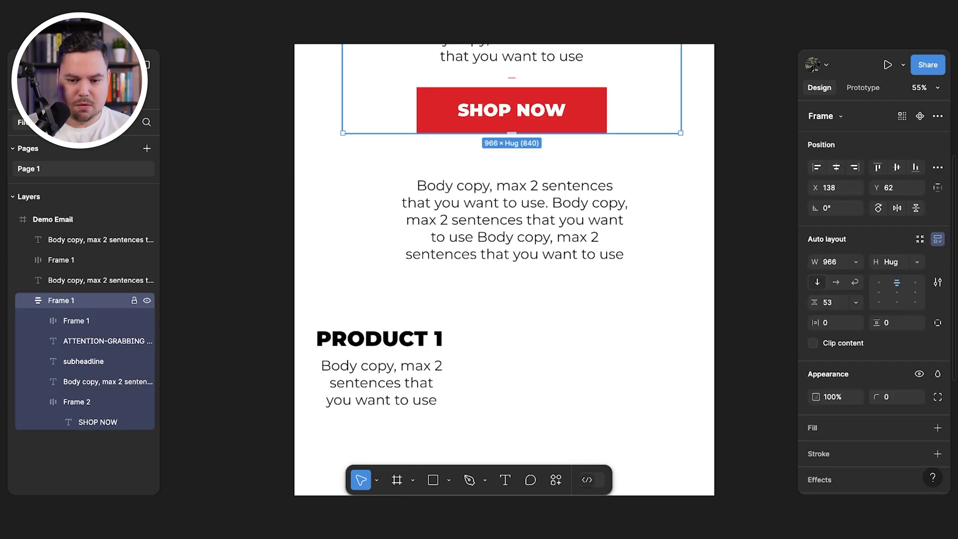
pyautogui.doubleClick(511, 95)
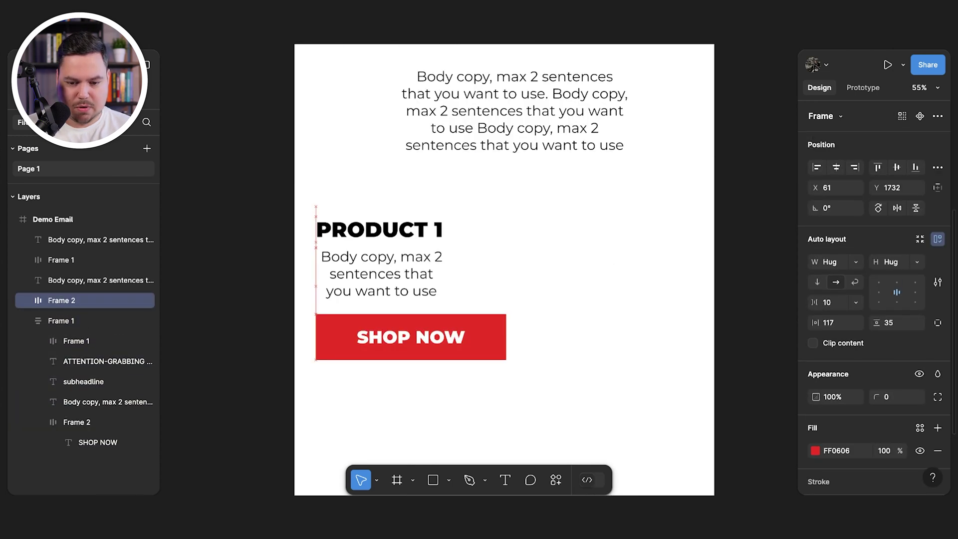
pyautogui.moveTo(507, 337); pyautogui.dragTo(446, 337)
pyautogui.doubleClick(400, 337)
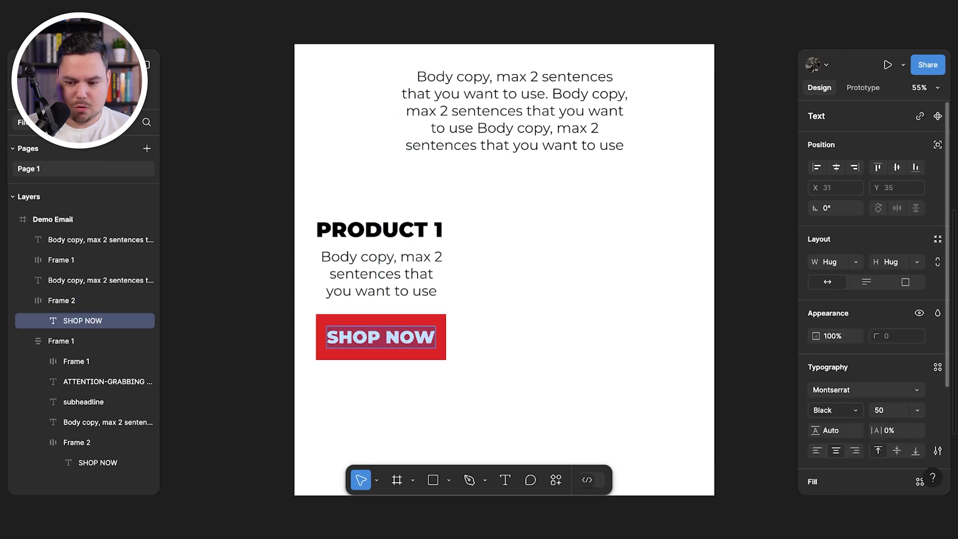
# Replace the body copy under PRODUCT 1 with "Product info" and align it left.
pyautogui.click(379, 230)
pyautogui.doubleClick(318, 257)
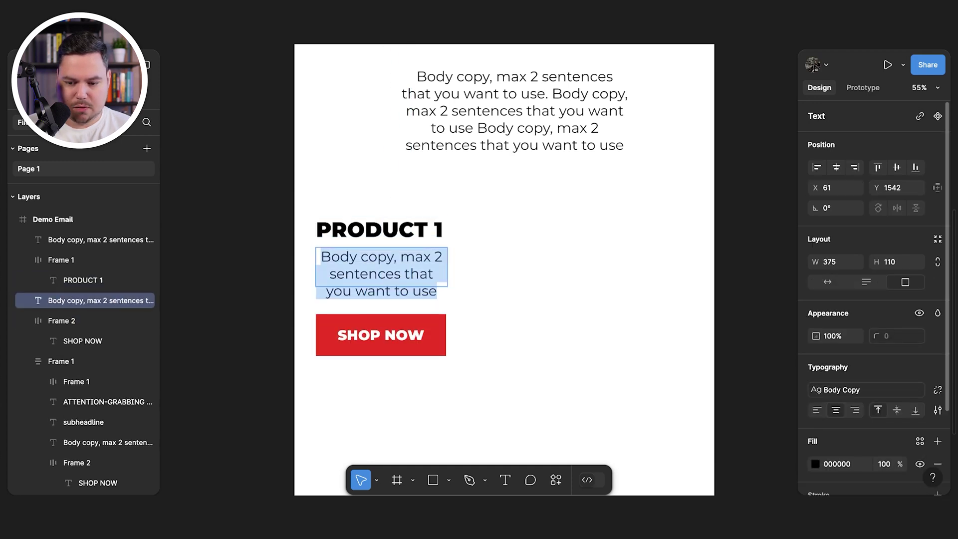
pyautogui.write('Product info')
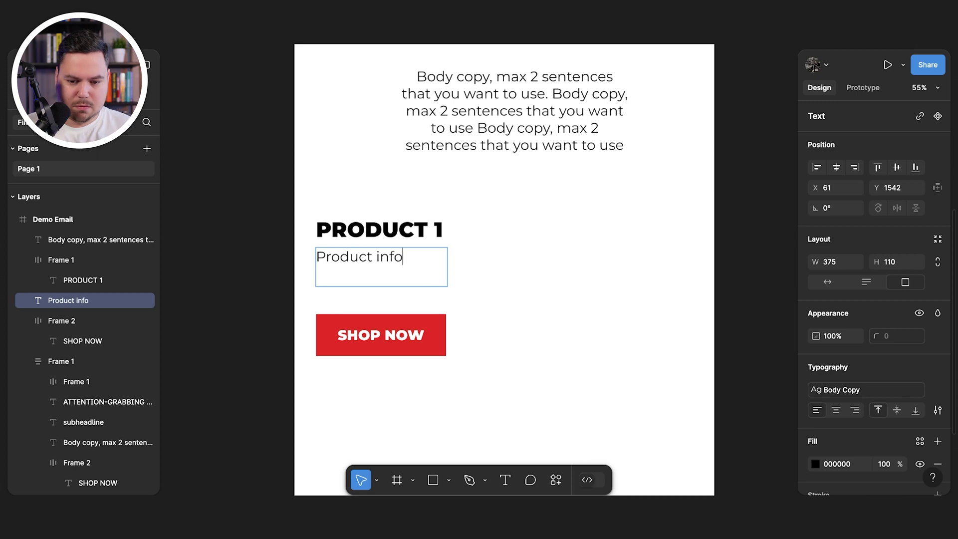
pyautogui.press('Escape')
pyautogui.press('Escape')
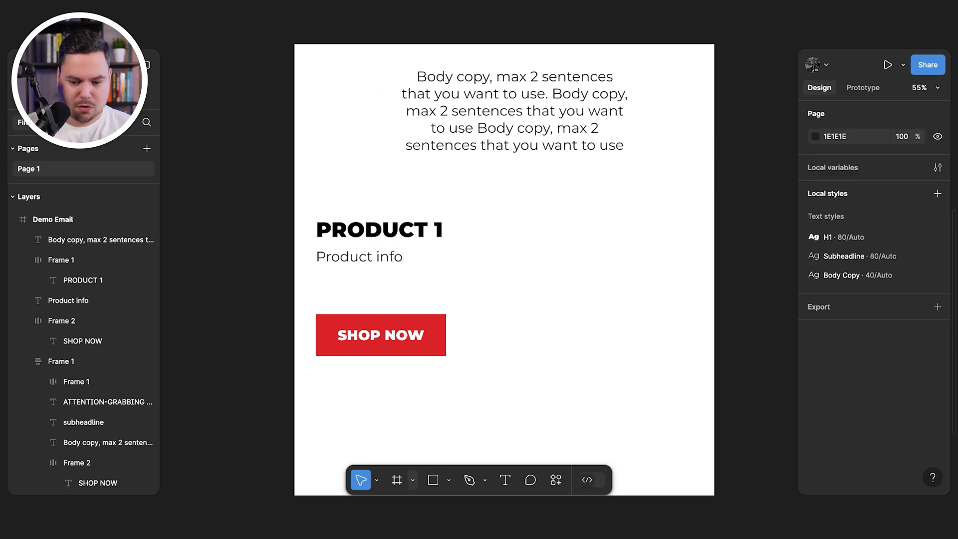
# Draw a frame about 498 × 388 beside the PRODUCT 1 text and name it productblockimage1.
pyautogui.press('f')
pyautogui.moveTo(528, 220); pyautogui.dragTo(702, 356)
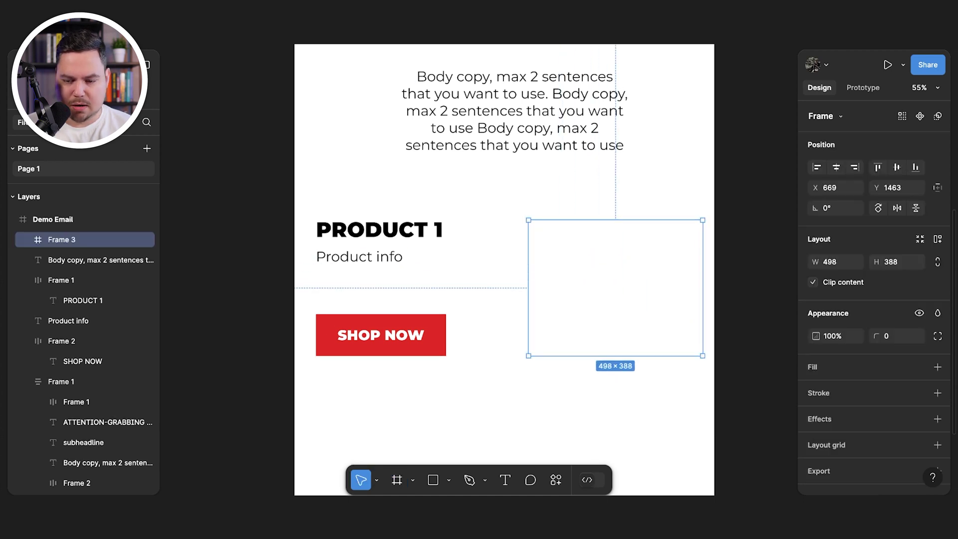
# Paste the sneaker photo, scale it down and nest it inside productblockimage1 so it fills the frame beside the PRODUCT 1 text.
pyautogui.hotkey('ctrl', 'v')
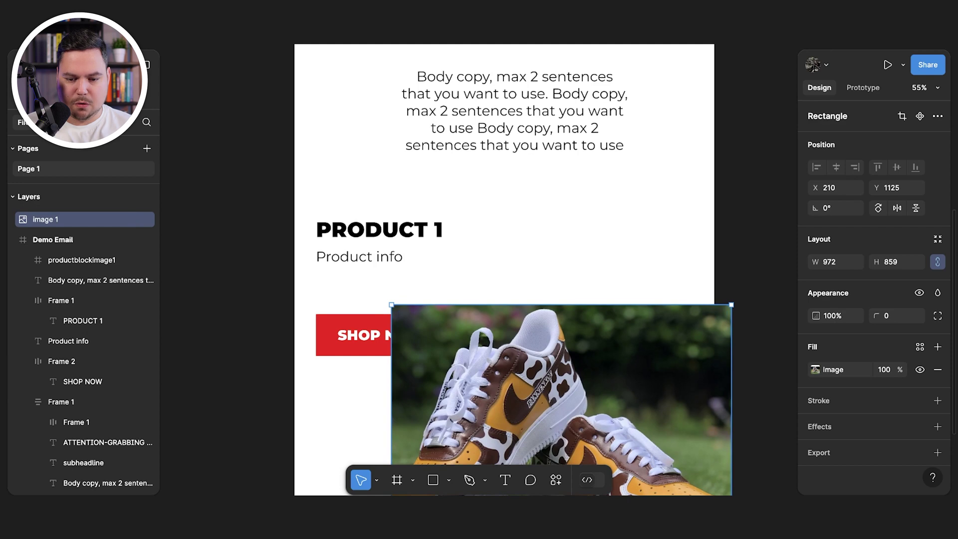
pyautogui.moveTo(391, 304); pyautogui.dragTo(533, 383)
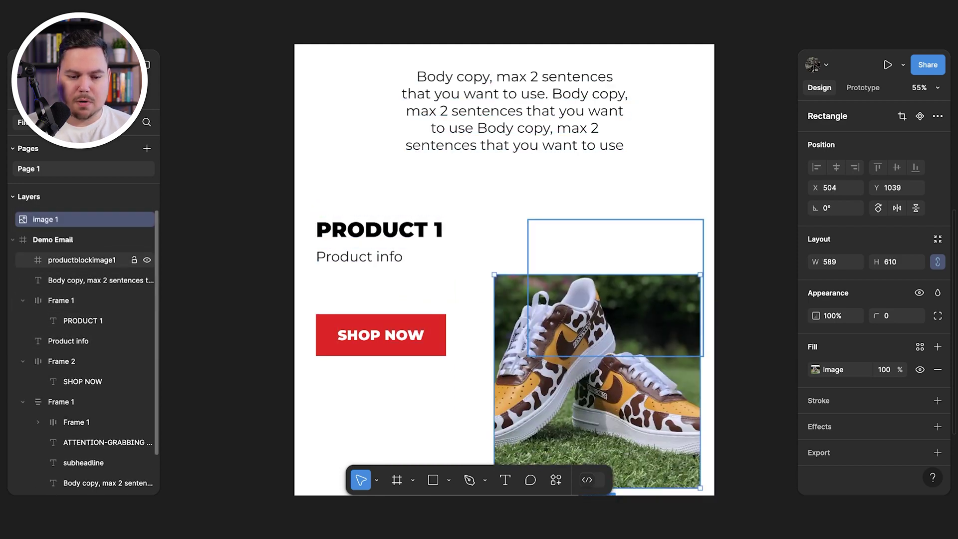
pyautogui.moveTo(60, 222); pyautogui.dragTo(80, 260)
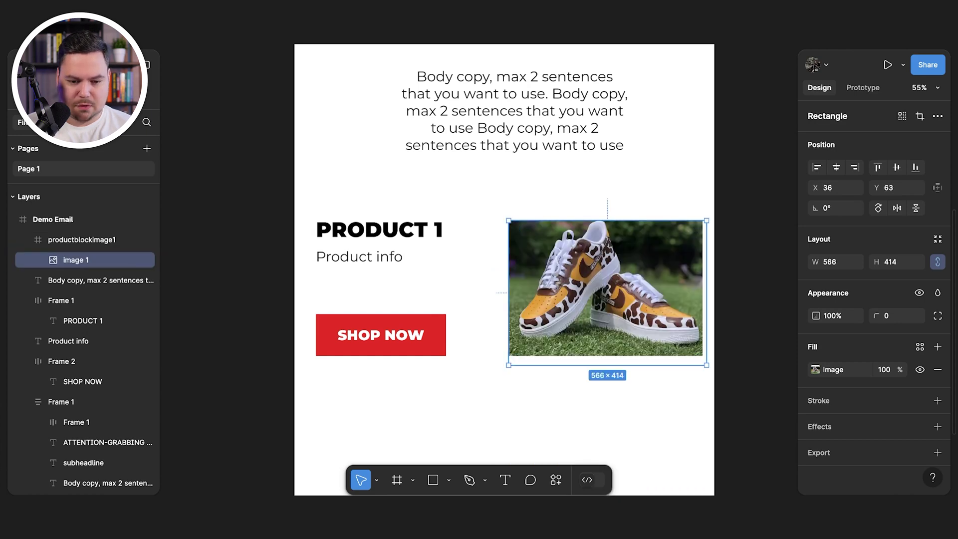
pyautogui.click(82, 239)
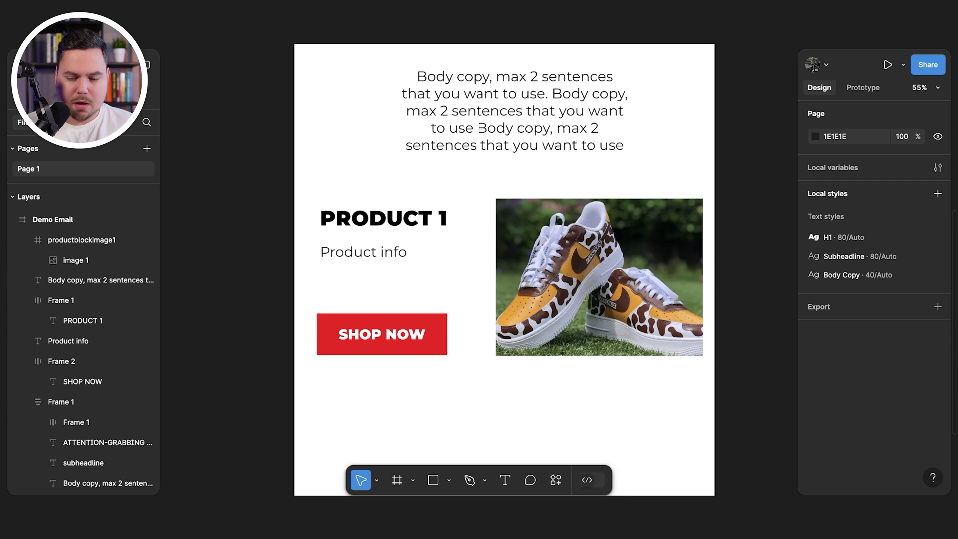
# Select the PRODUCT 1 heading, product info text, SHOP NOW button and sneaker image together as one block.
pyautogui.scroll(-5, 635, 299)
pyautogui.scroll(3, 635, 300)
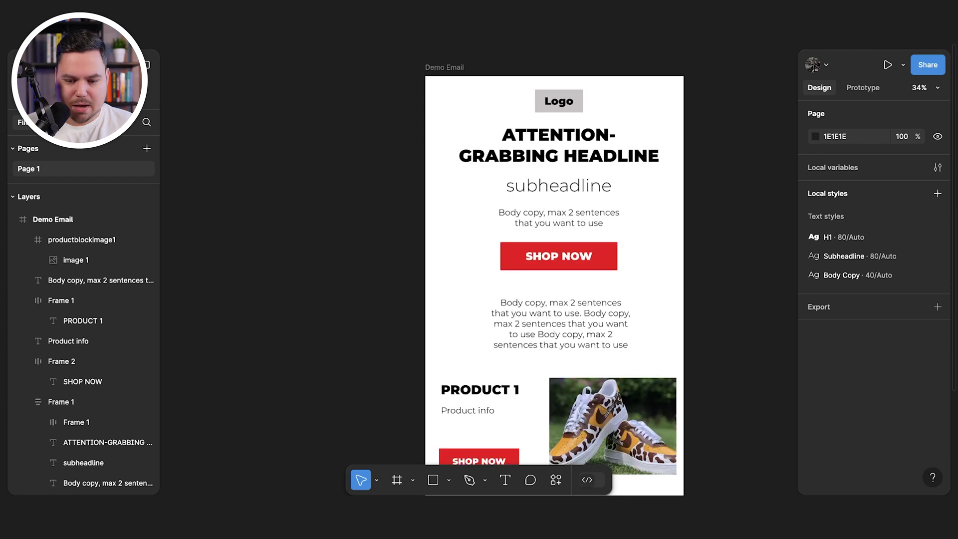
pyautogui.scroll(-3, 634, 299)
pyautogui.moveTo(441, 234); pyautogui.dragTo(680, 364)
pyautogui.scroll(-3, 680, 364)
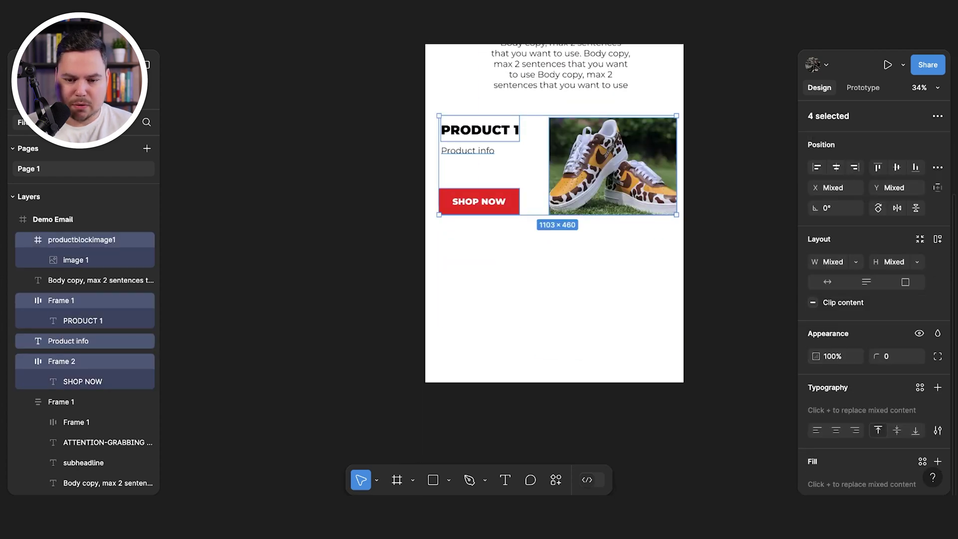
pyautogui.scroll(1, 553, 213)
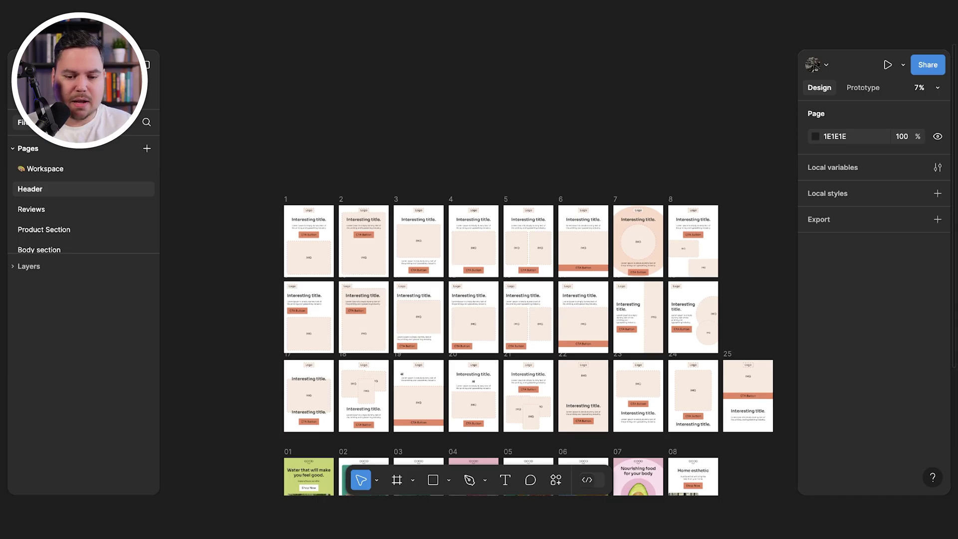
# Examine the wireframe header templates on the Header page, comparing how logo, title, image and CTA button are arranged.
pyautogui.scroll(3, 501, 323)
pyautogui.scroll(-4, 501, 323)
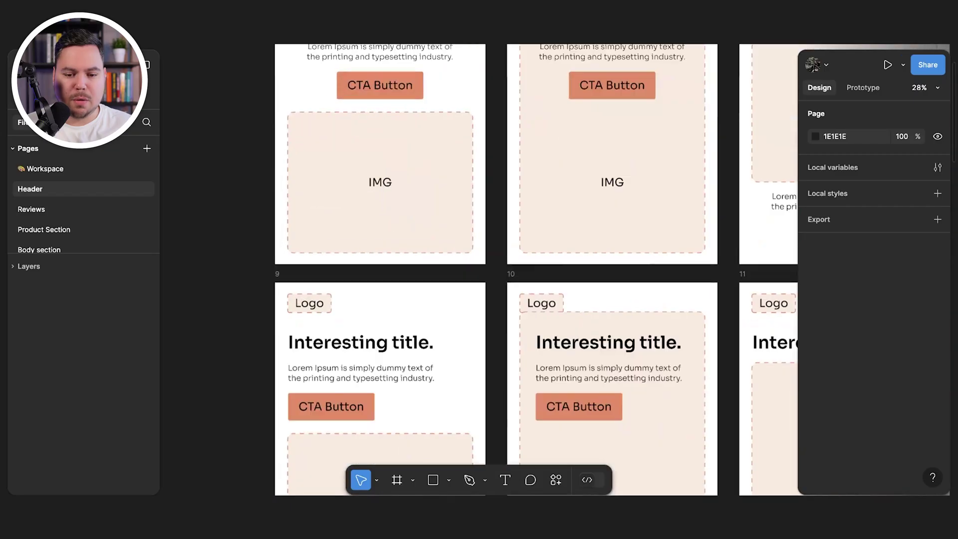
pyautogui.scroll(5, 444, 314)
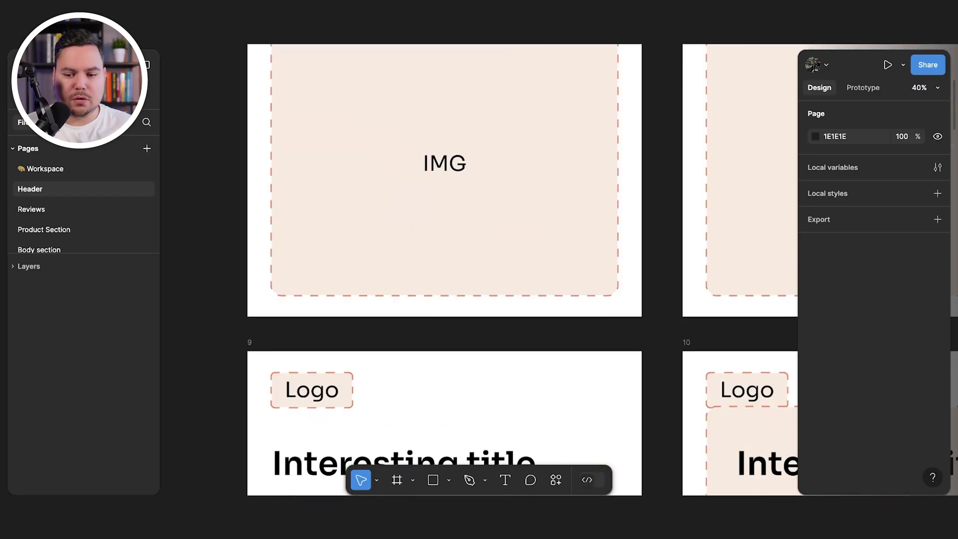
pyautogui.scroll(5, 435, 244)
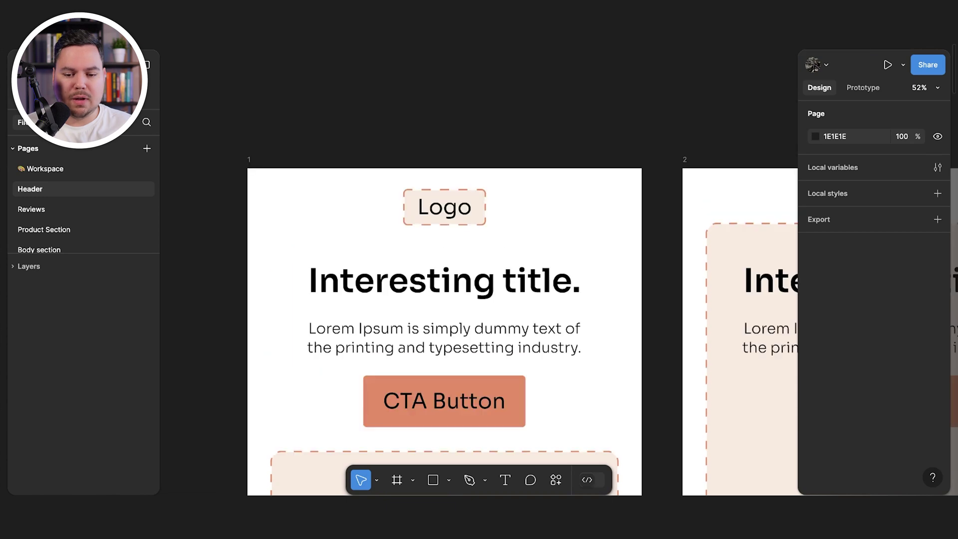
pyautogui.scroll(-3, 435, 245)
pyautogui.scroll(-2, 435, 244)
pyautogui.hscroll(2, 435, 244)
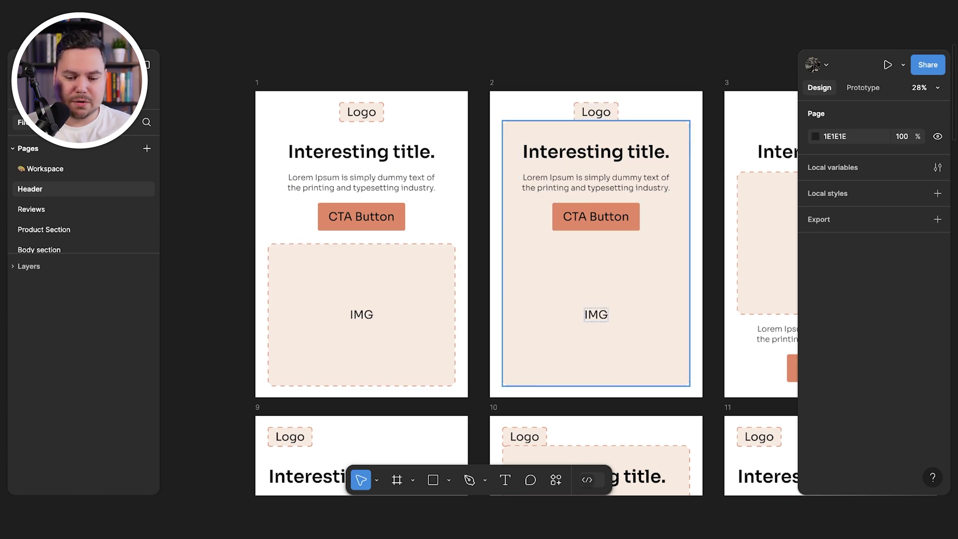
pyautogui.hscroll(2, 596, 250)
pyautogui.scroll(-1, 596, 250)
pyautogui.hscroll(15, 479, 249)
pyautogui.scroll(-1, 479, 250)
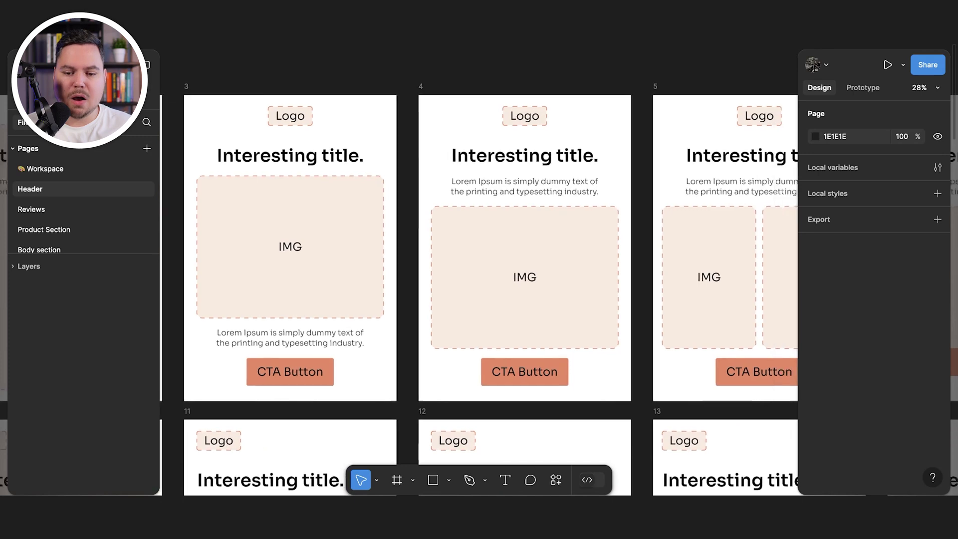
pyautogui.hscroll(5, 479, 250)
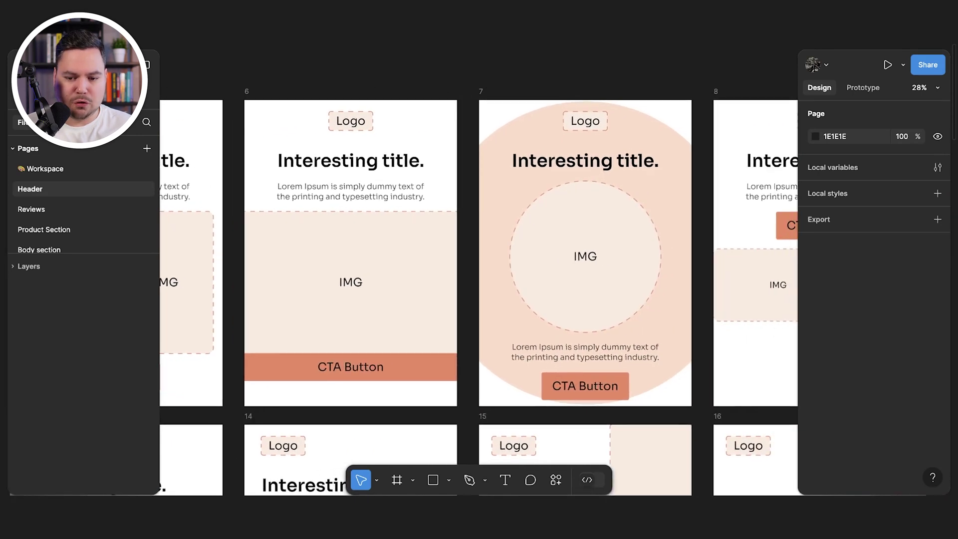
pyautogui.hscroll(3, 478, 249)
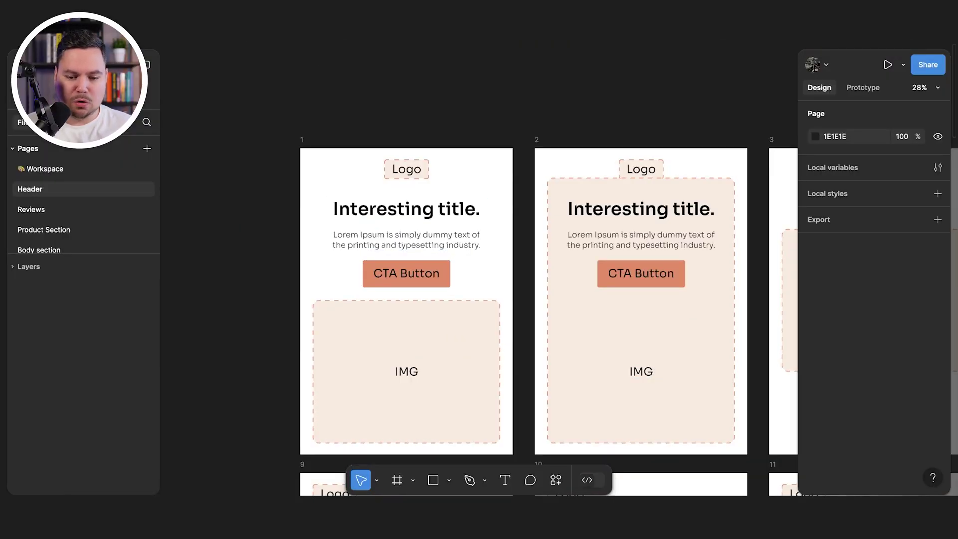
# Examine the finished header designs below the wireframes, looking at how colours, photos and buttons fill each layout.
pyautogui.scroll(-20, 479, 269)
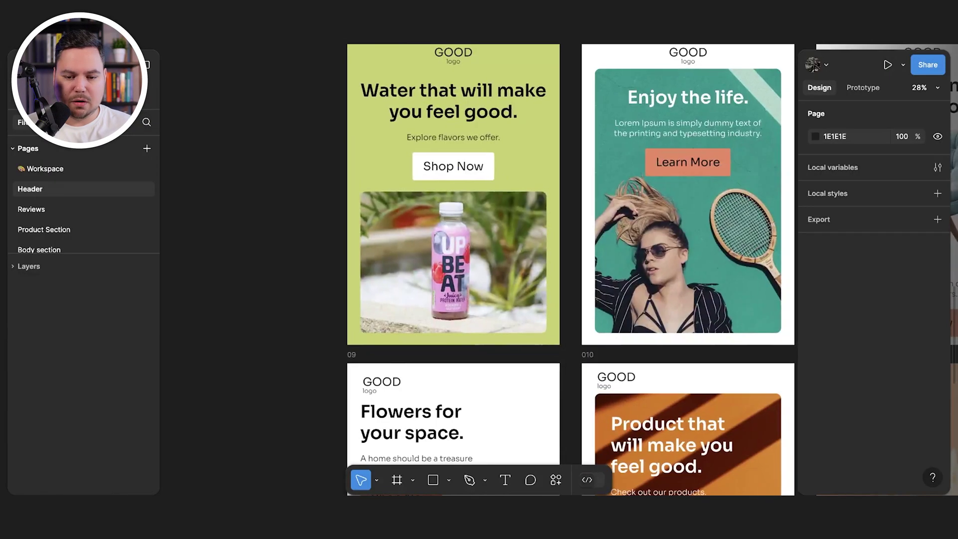
pyautogui.scroll(2, 449, 229)
pyautogui.hscroll(1, 449, 229)
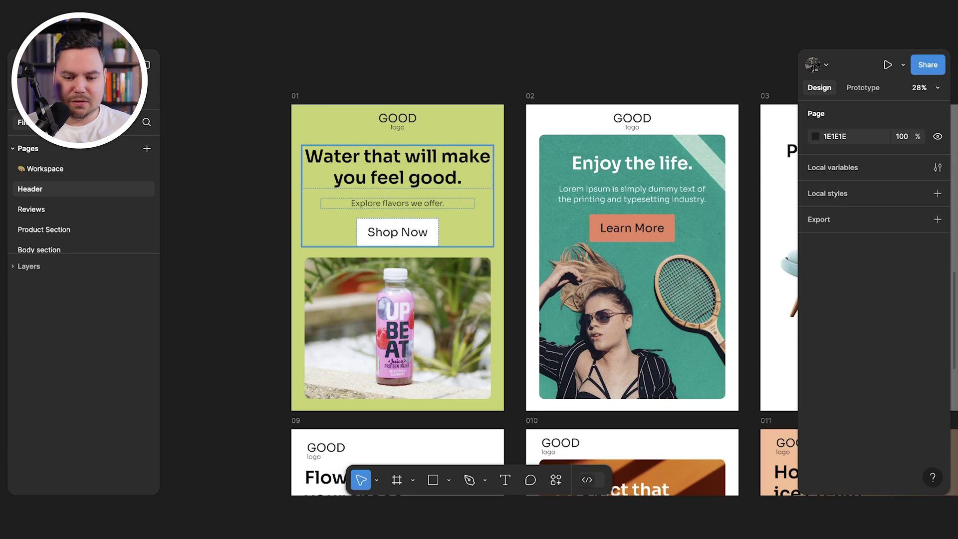
pyautogui.scroll(-6, 399, 200)
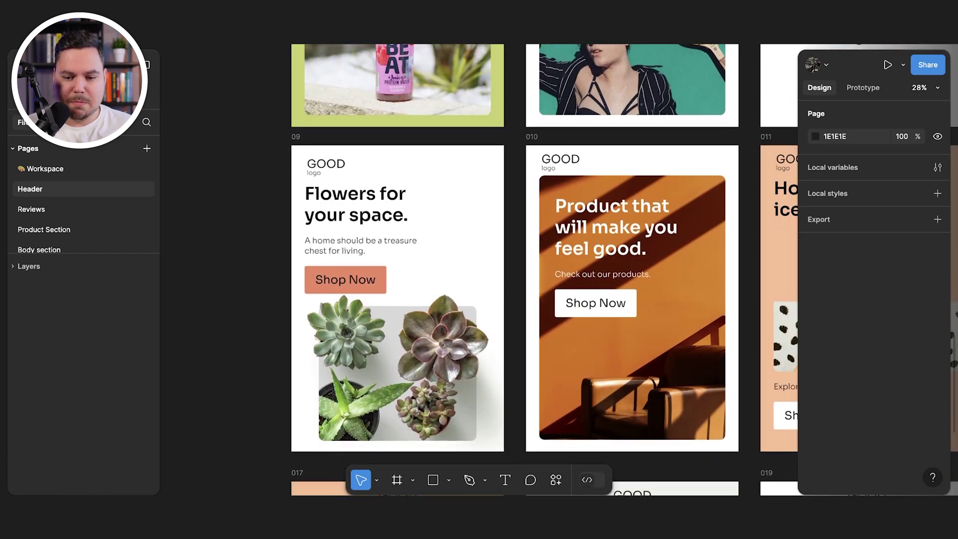
pyautogui.scroll(-5, 514, 270)
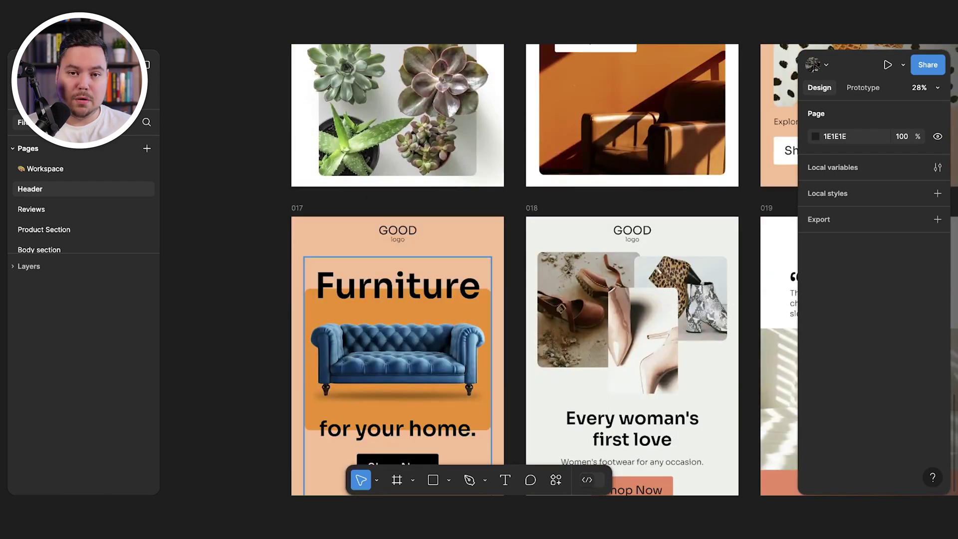
pyautogui.scroll(-8, 513, 269)
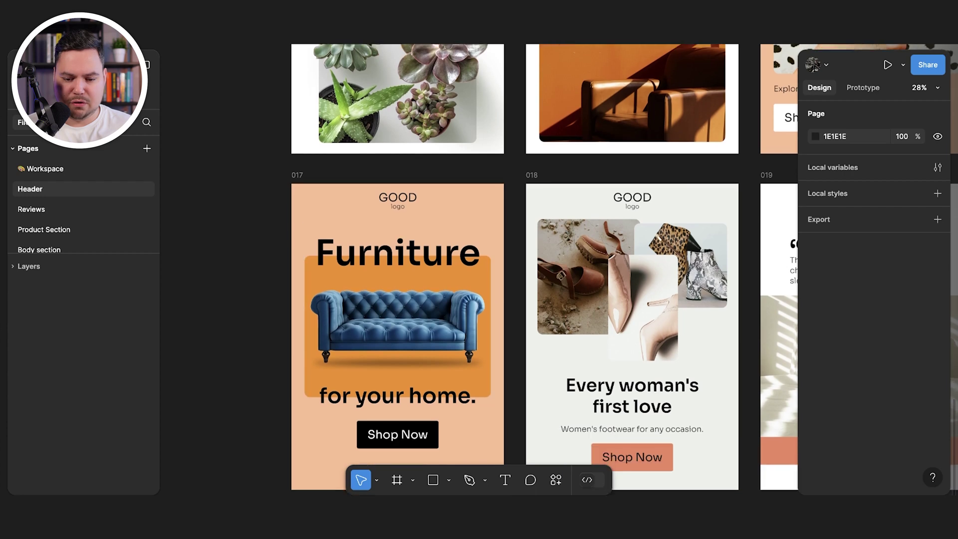
pyautogui.hscroll(3, 514, 270)
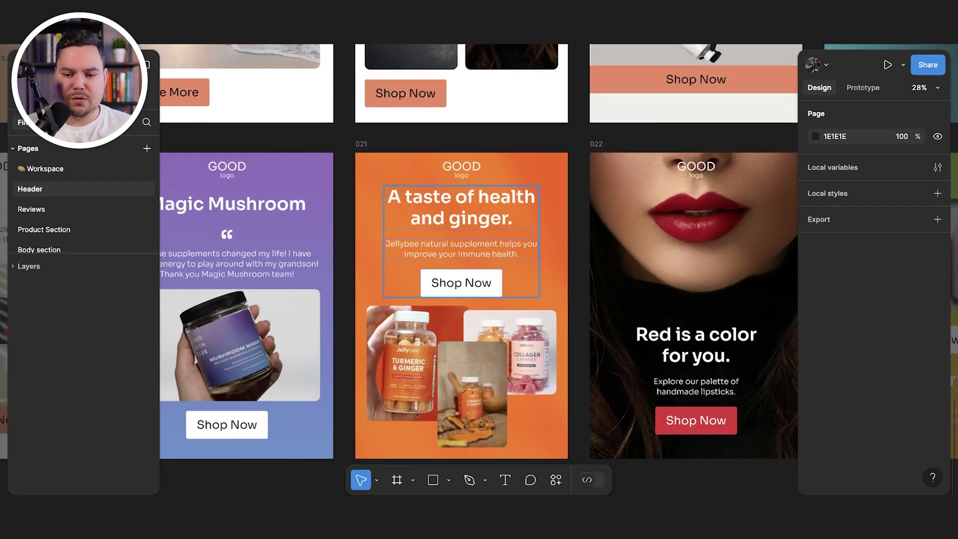
pyautogui.hscroll(5, 479, 299)
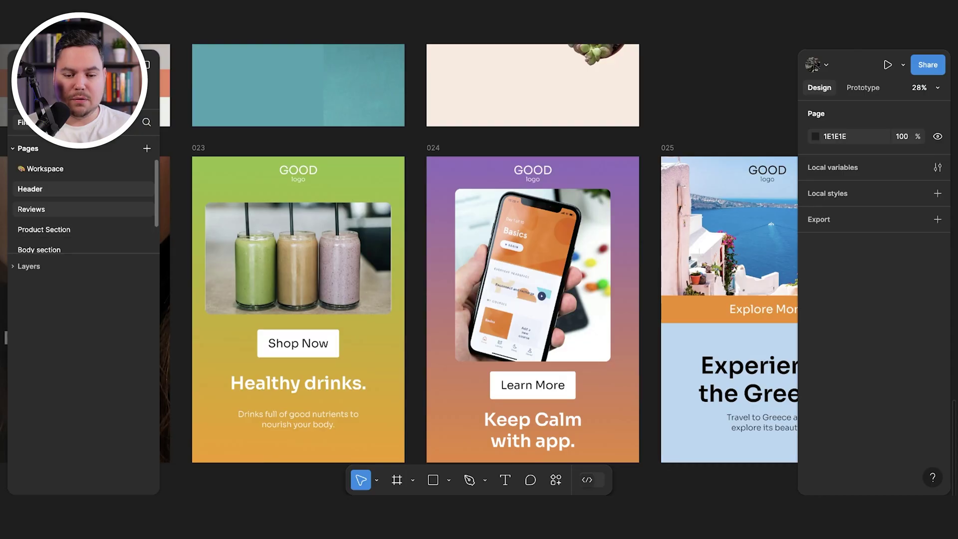
# Open the Reviews page and examine its customer review section designs for card, photo and star-rating layouts.
pyautogui.click(44, 209)
pyautogui.scroll(-5, 439, 277)
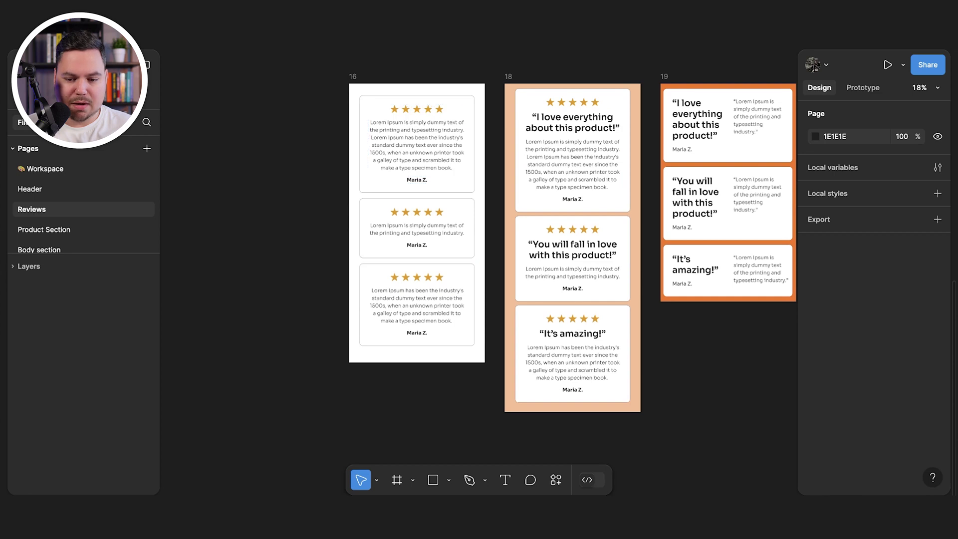
pyautogui.hscroll(3, 536, 243)
pyautogui.hscroll(6, 500, 172)
pyautogui.scroll(2, 500, 173)
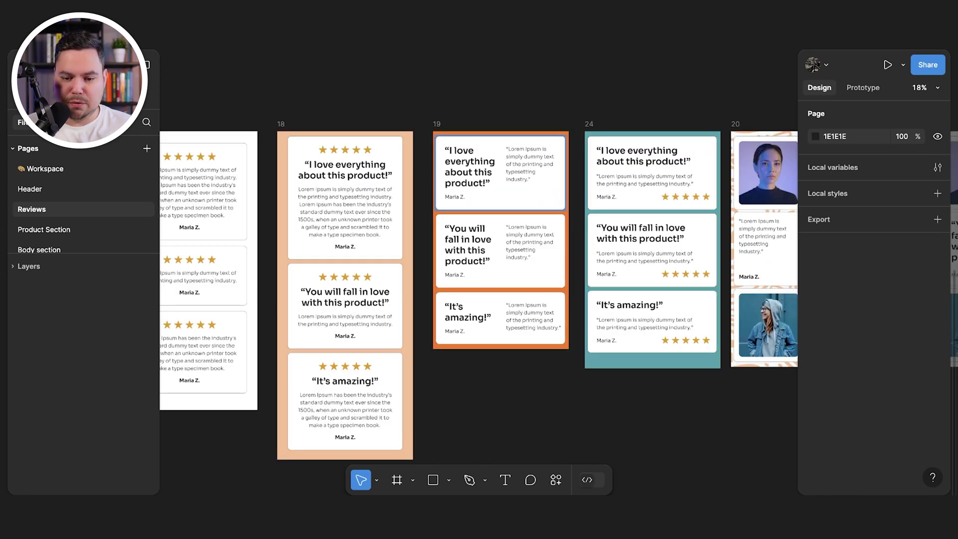
pyautogui.hscroll(11, 478, 270)
pyautogui.scroll(1, 478, 270)
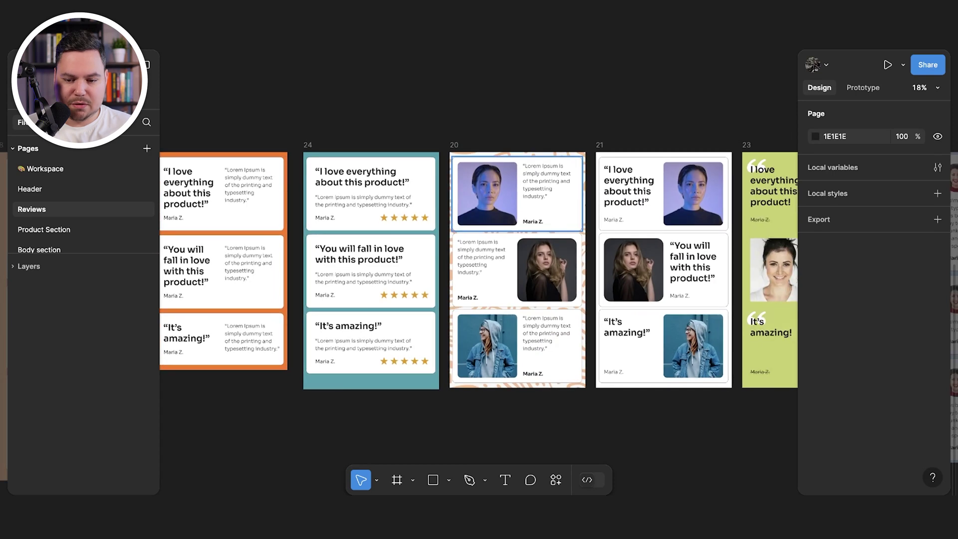
pyautogui.hscroll(4, 479, 277)
pyautogui.scroll(1, 479, 276)
pyautogui.hscroll(7, 479, 277)
pyautogui.scroll(1, 479, 277)
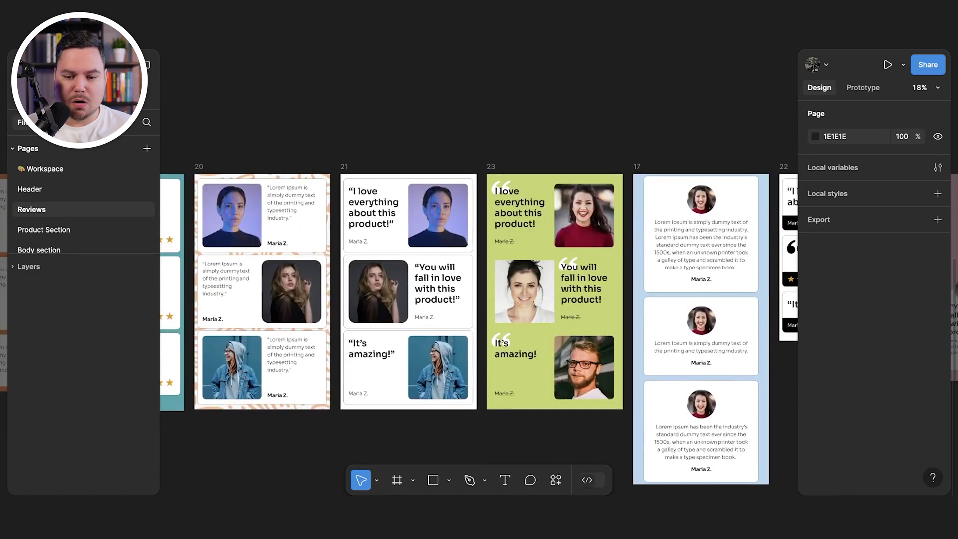
pyautogui.hscroll(20, 479, 277)
pyautogui.scroll(-2, 479, 277)
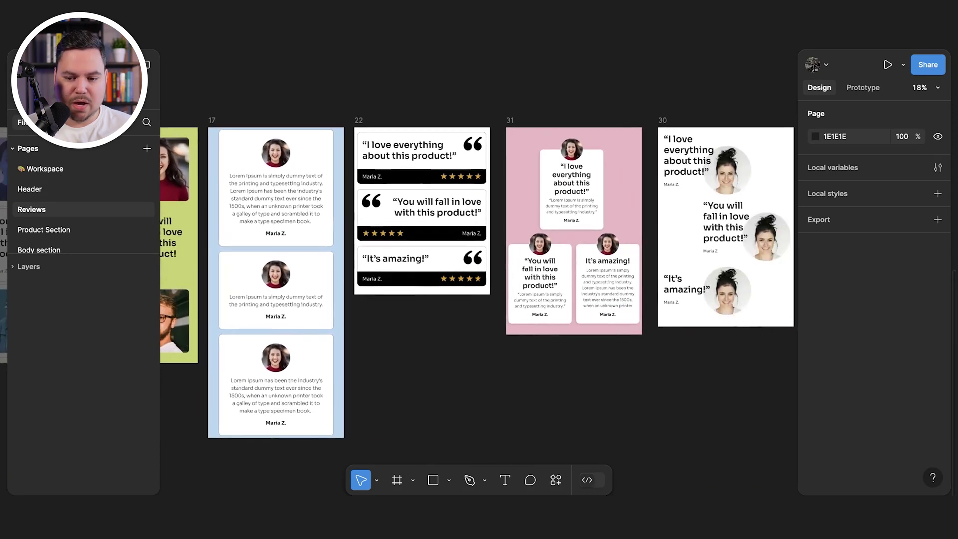
pyautogui.hscroll(5, 479, 276)
pyautogui.scroll(-1, 478, 276)
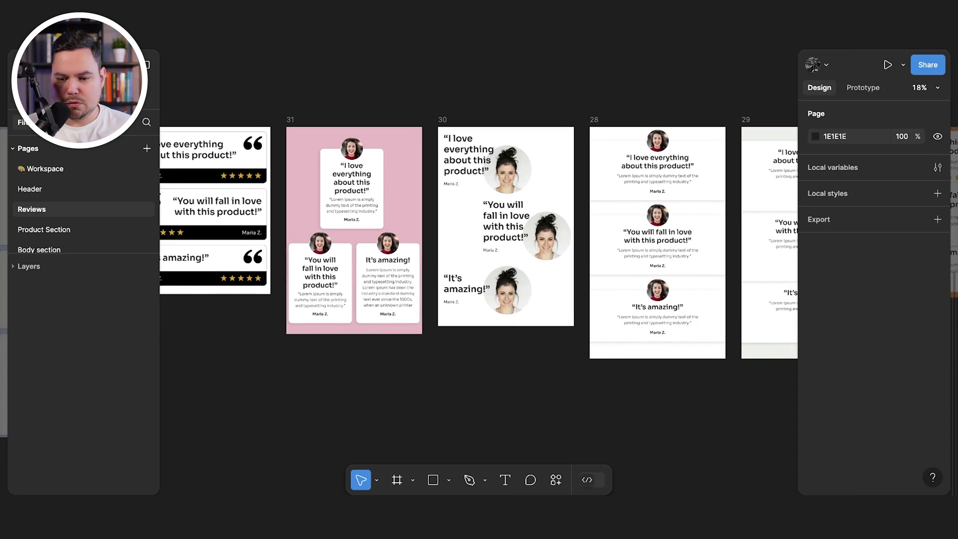
pyautogui.hscroll(12, 479, 277)
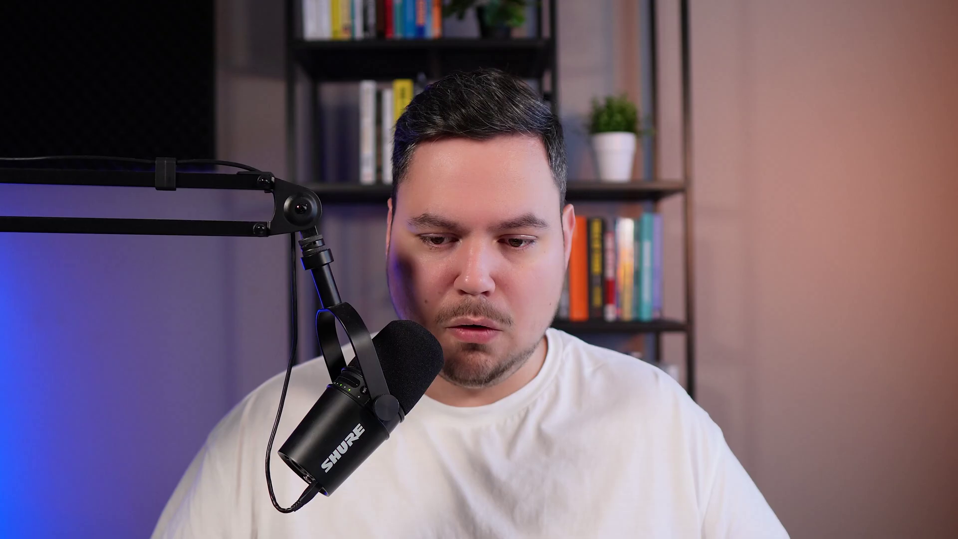